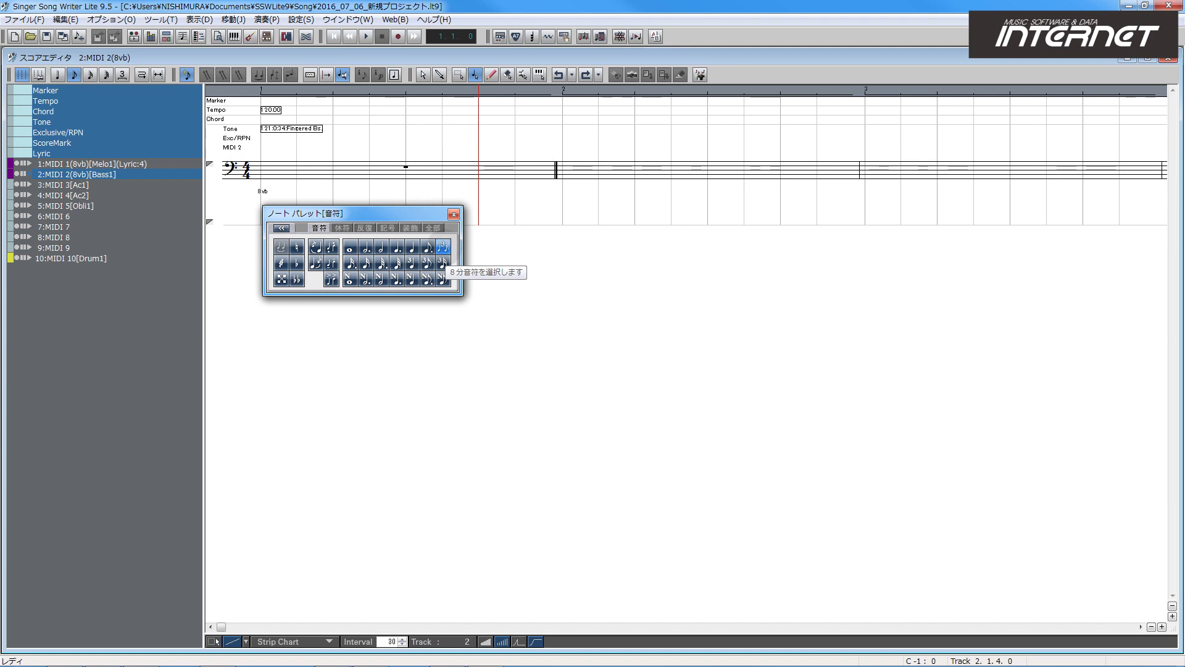
Enter a run of eighth notes starting on G1 across the first two measures of the MIDI 2 bass staff and play it back
left_click(262, 175)
left_click(301, 178)
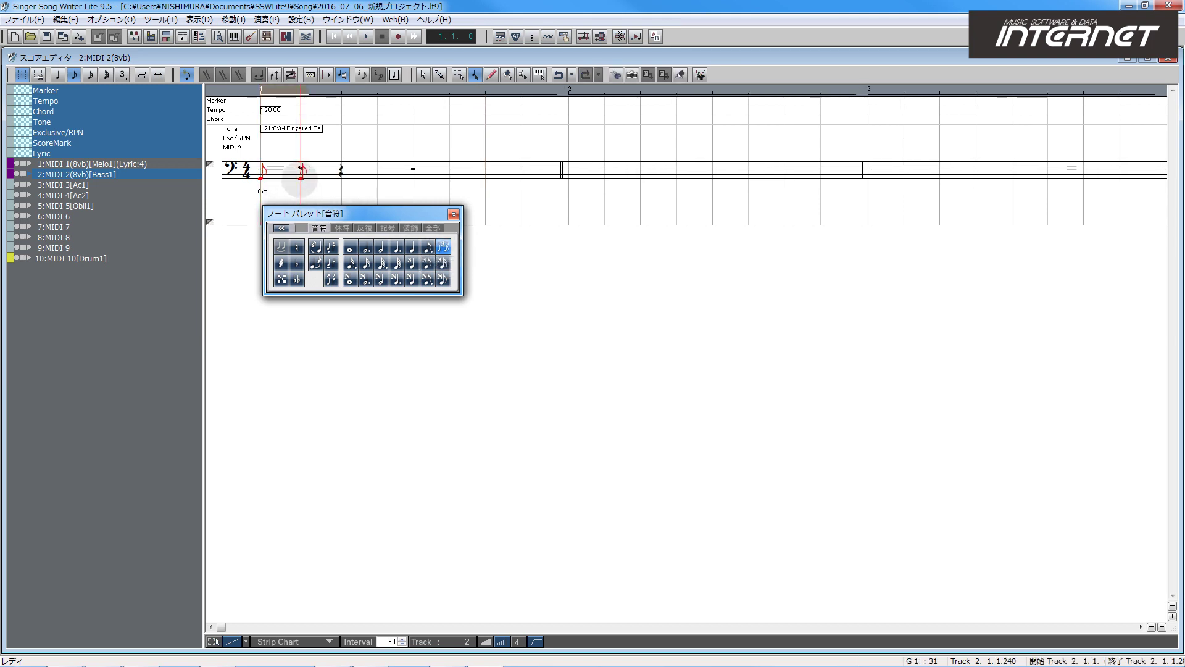
left_click(341, 177)
left_click(381, 177)
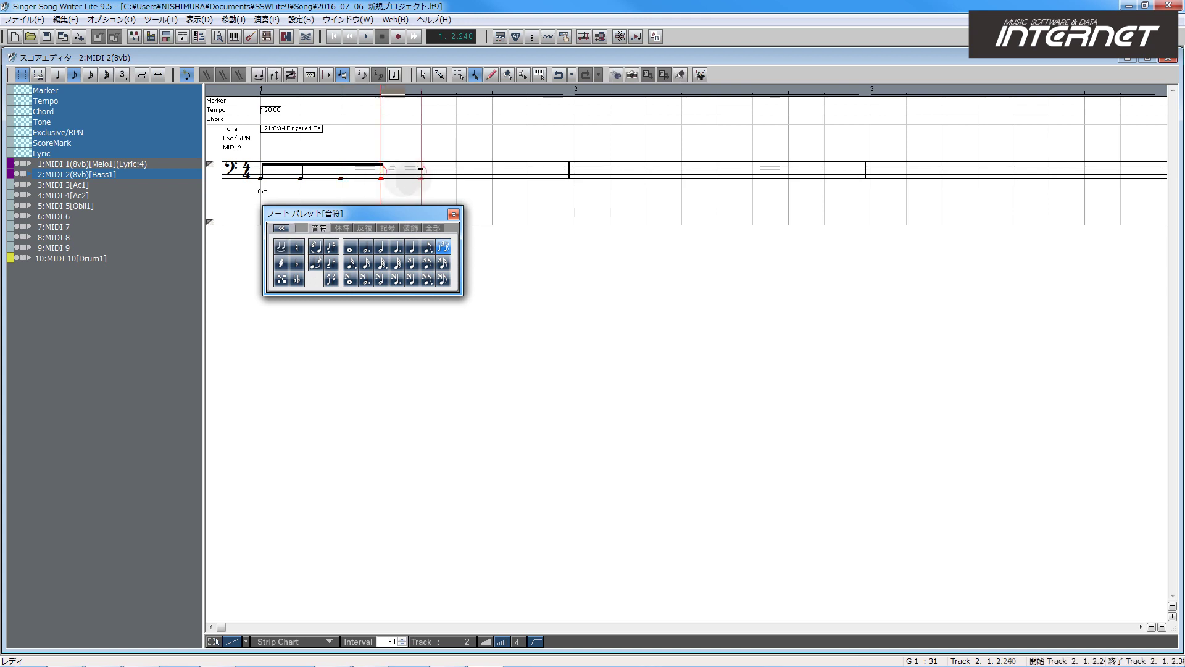
left_click(420, 178)
left_click(459, 178)
left_click(537, 177)
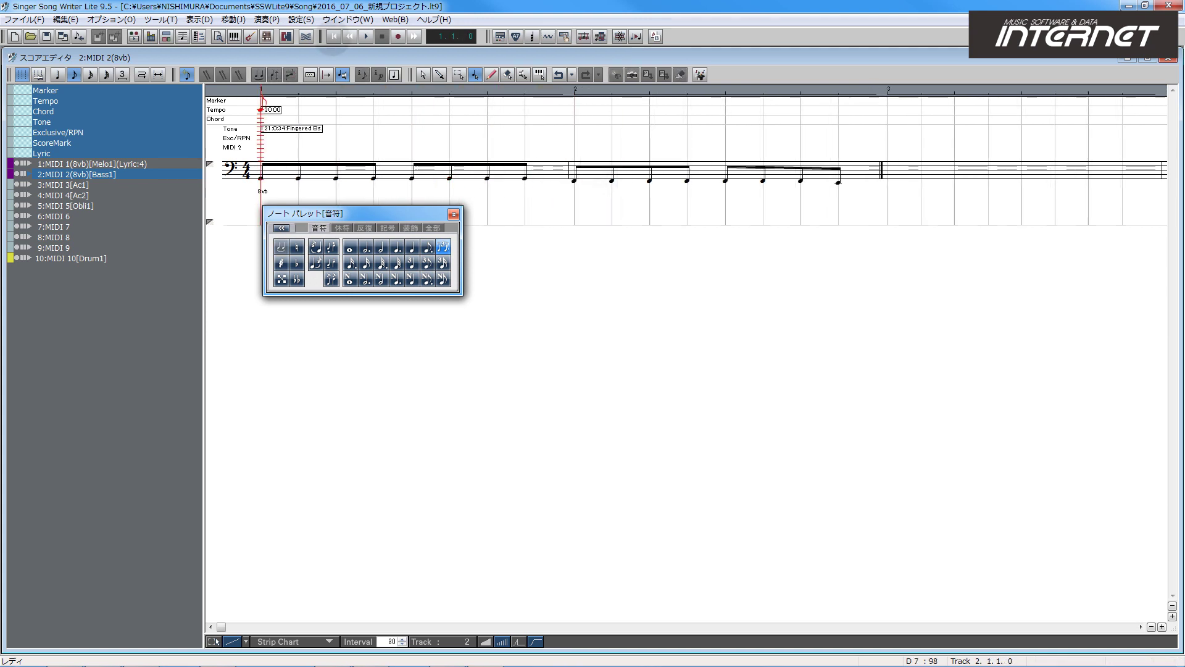
key("space")
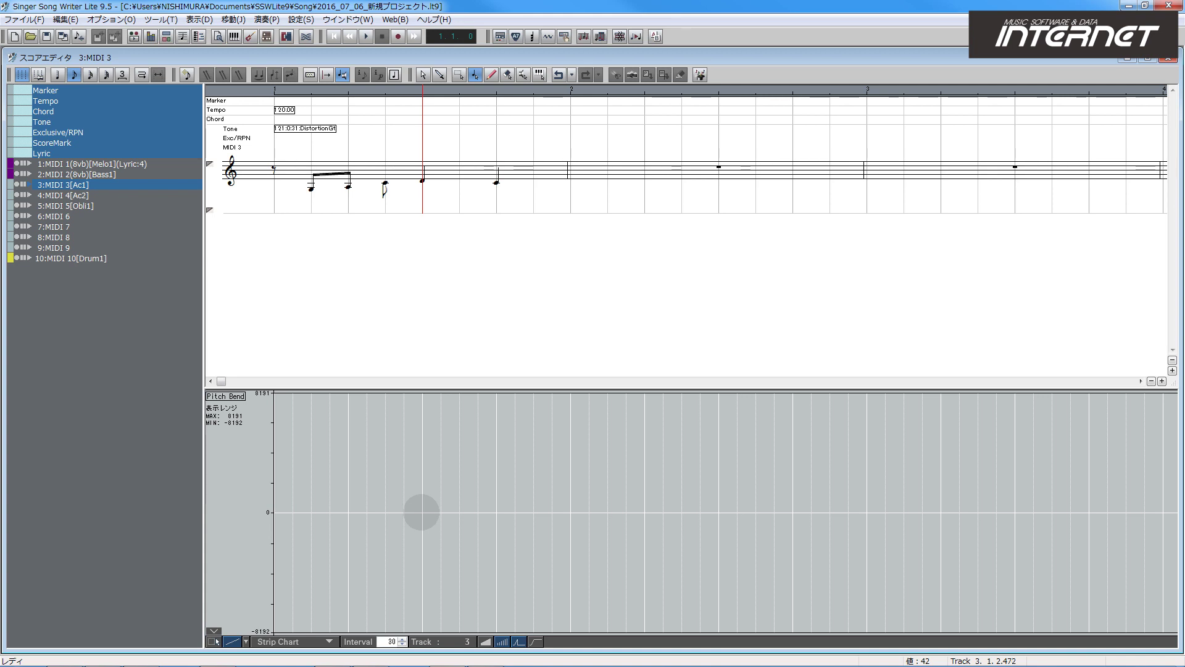
Draw a short rising pitch bend at beat 3 of measure 1 on the MIDI 3 track and play the phrase
left_click_drag(421, 511, 430, 507)
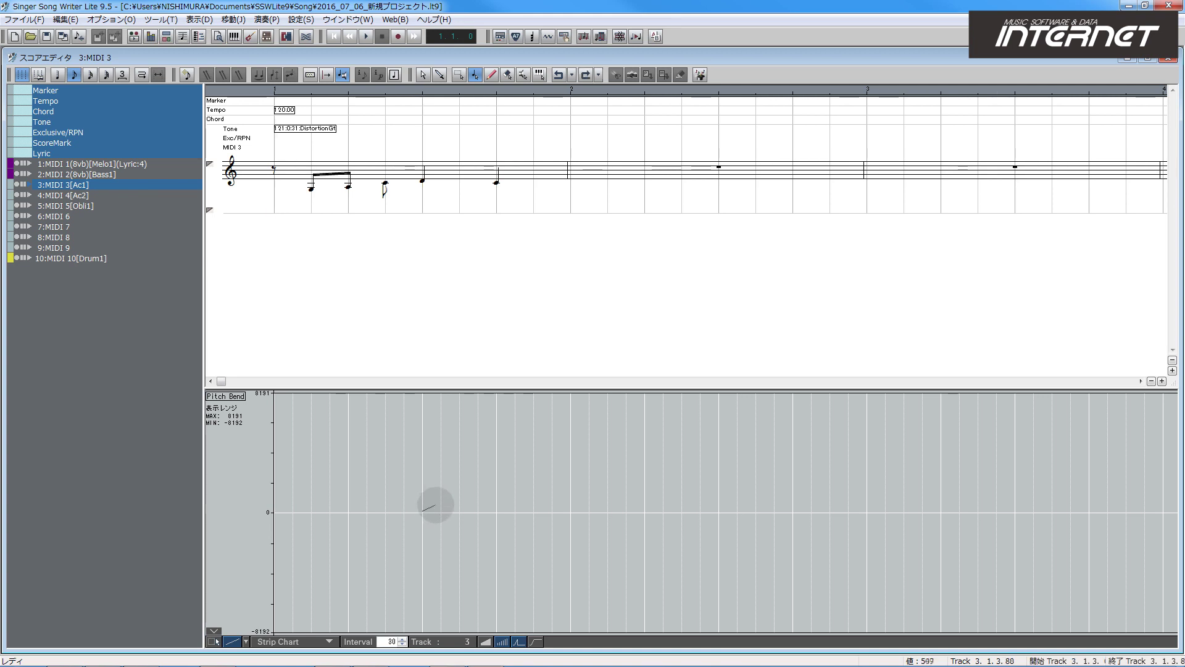
key("space")
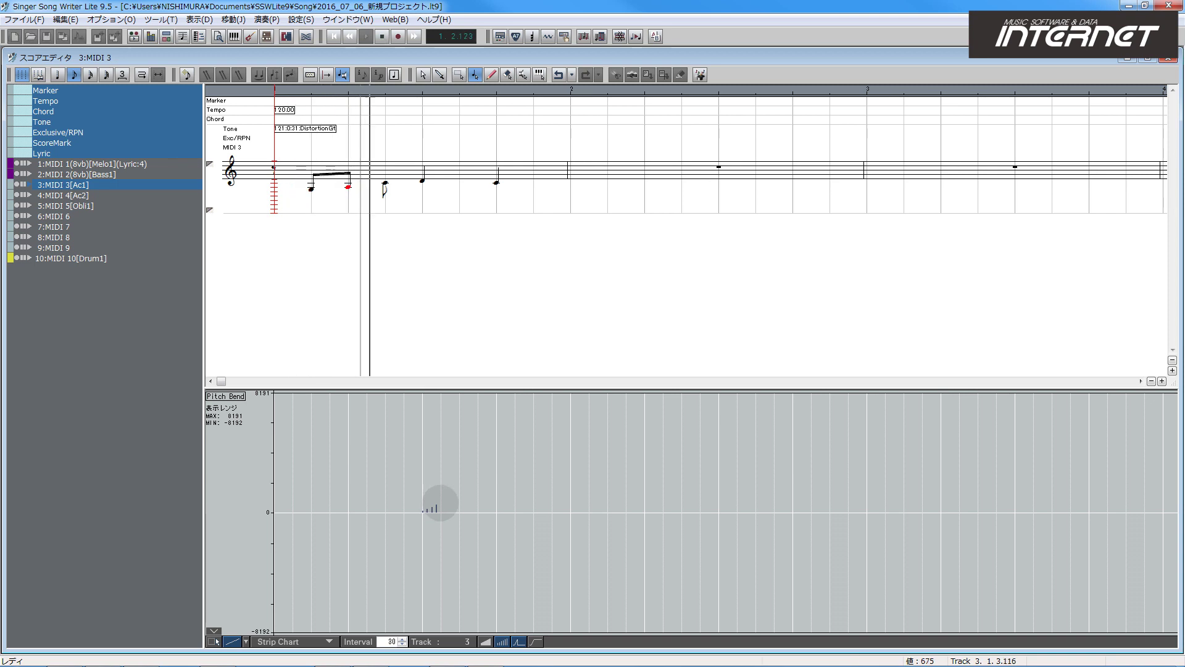
key("space")
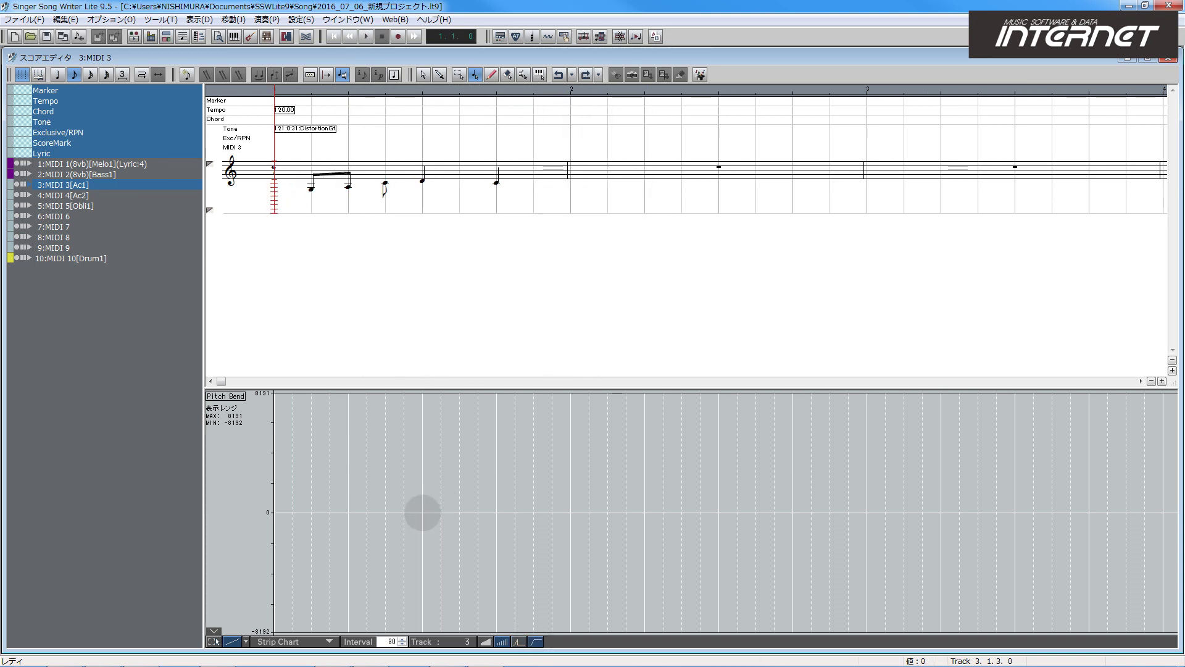
left_click_drag(435, 505, 437, 504)
key("space")
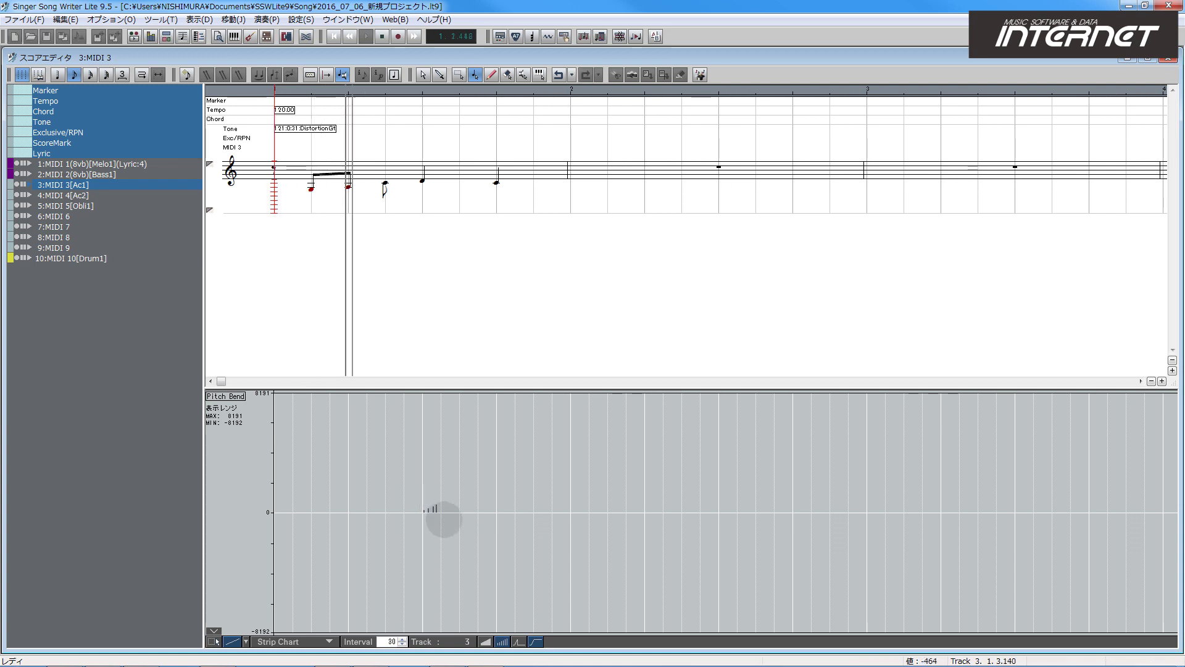
key("space")
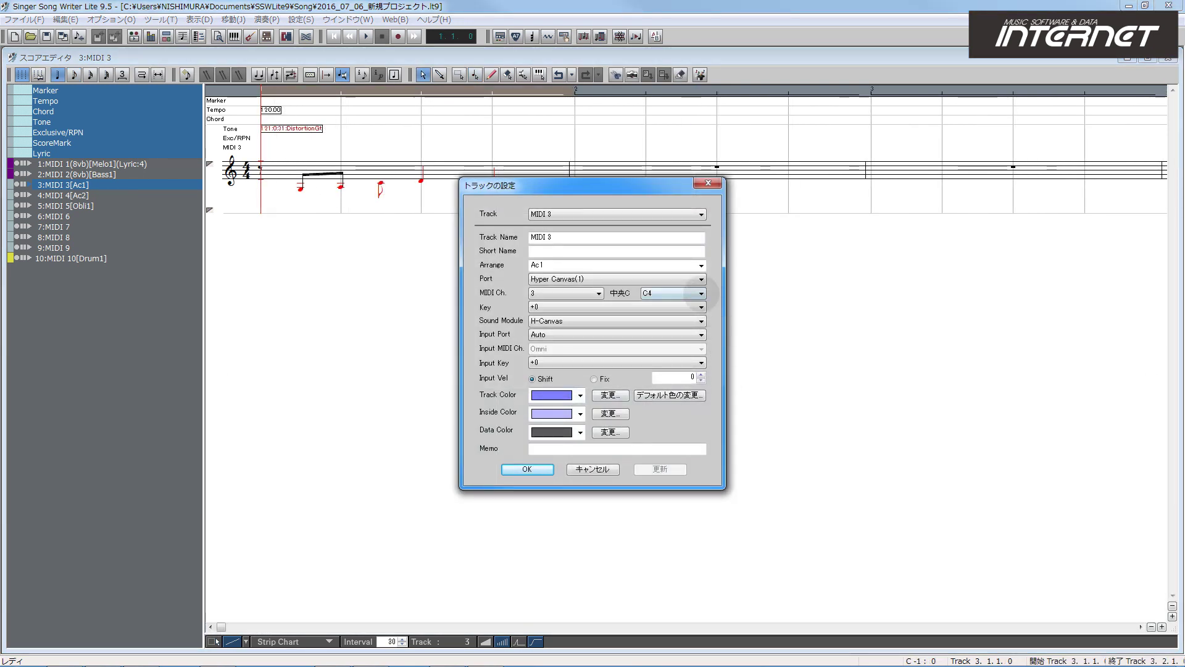
Try C3 as the middle C (中央C) setting of the MIDI 3 track and select the option below it
left_click(700, 293)
left_click(699, 303)
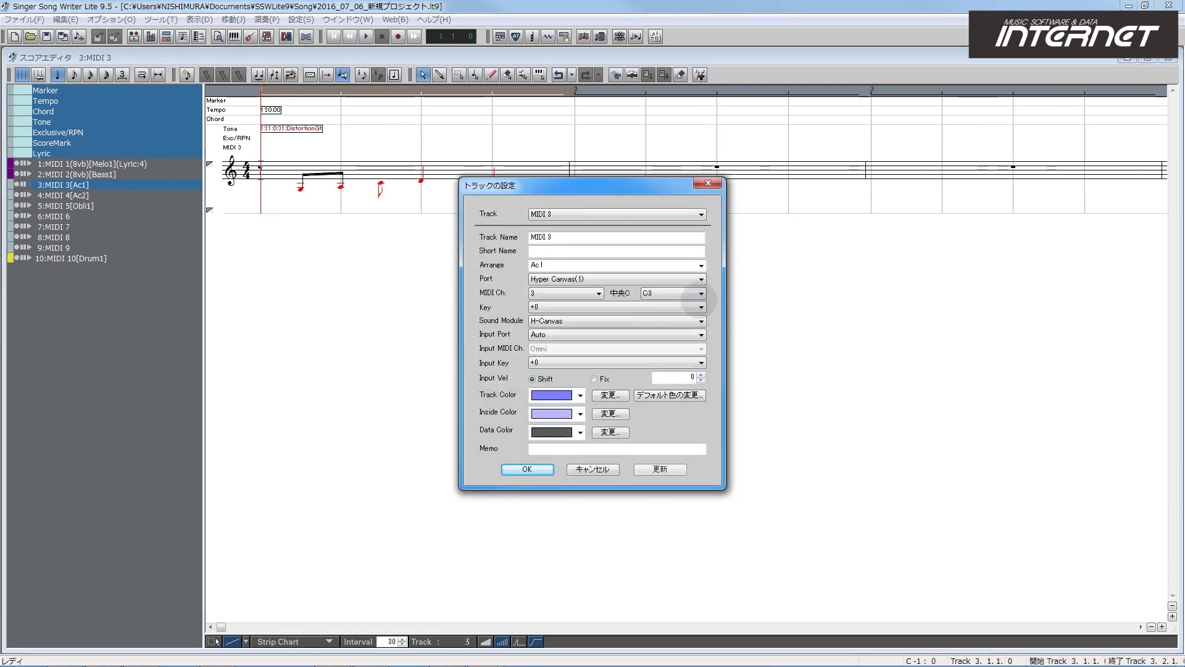
left_click(700, 293)
left_click(696, 310)
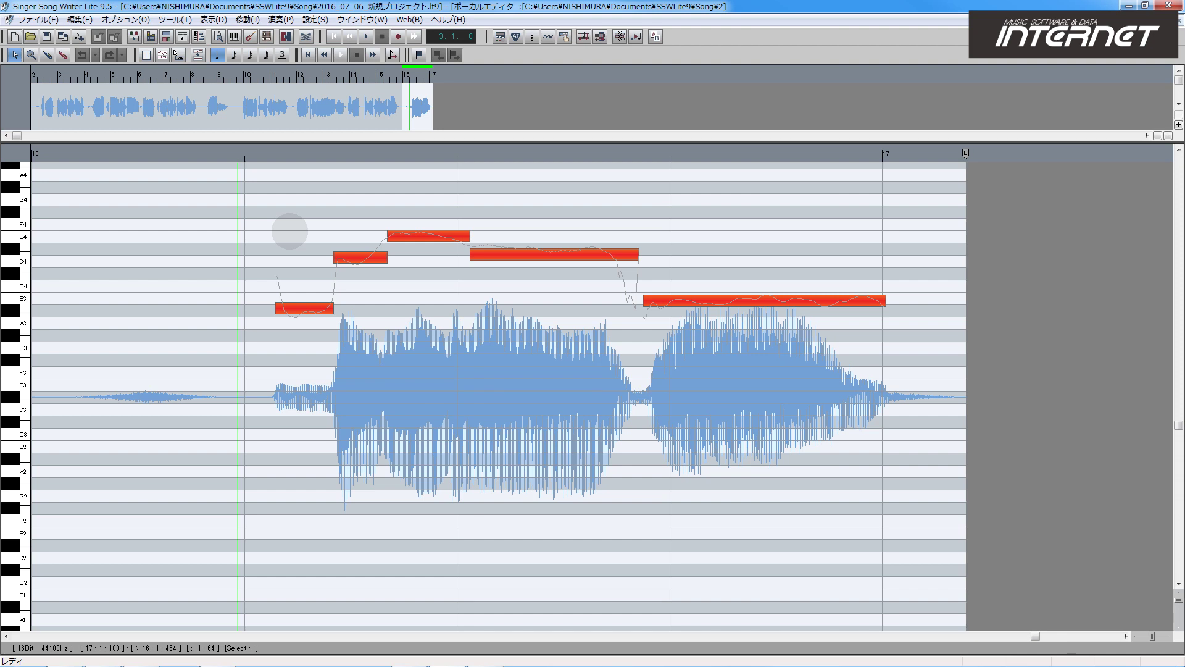
Play the vocal phrase and set the vibrato type of its last note to Flat Fast
key("space")
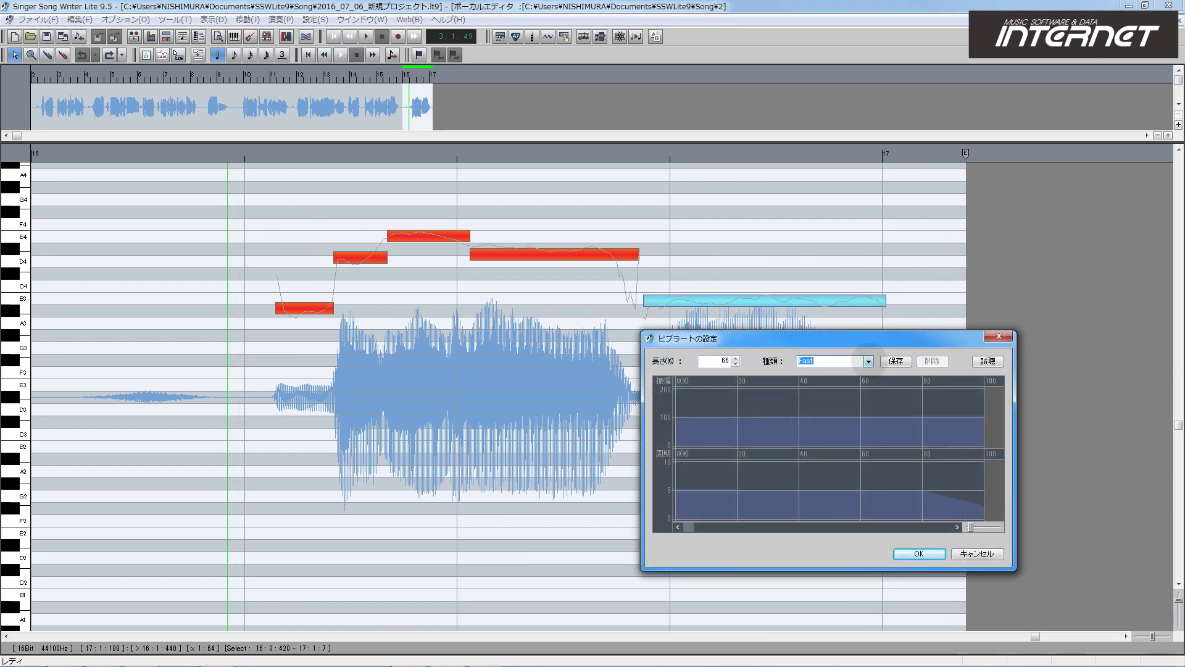
left_click(867, 360)
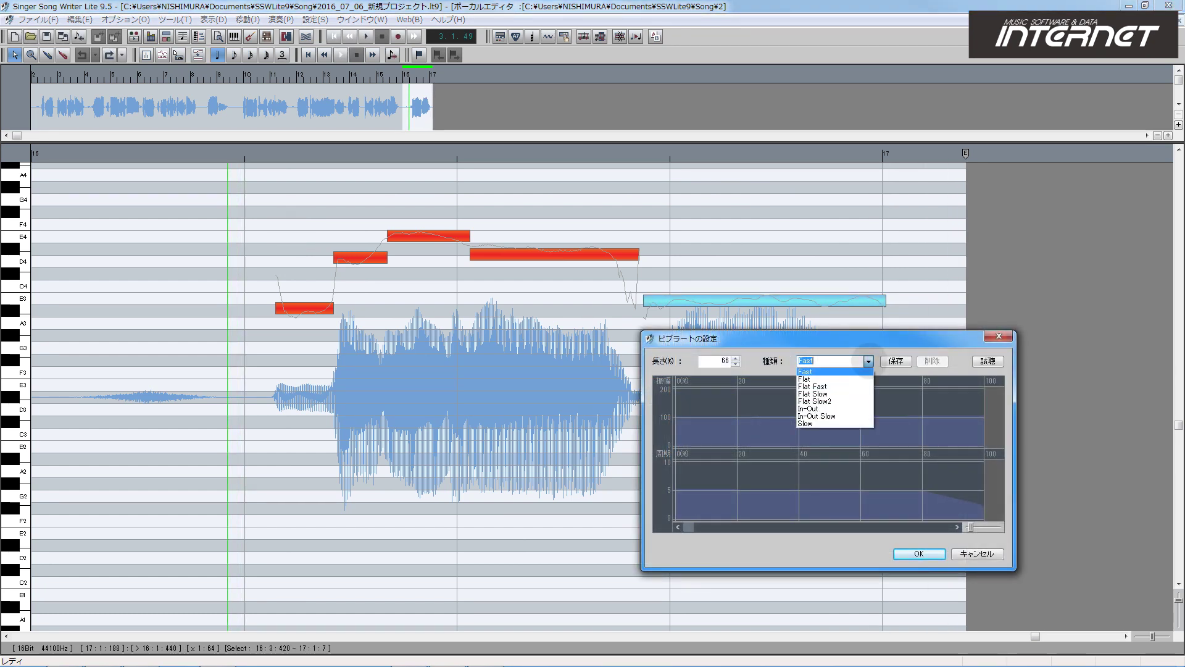
left_click(864, 375)
left_click(867, 360)
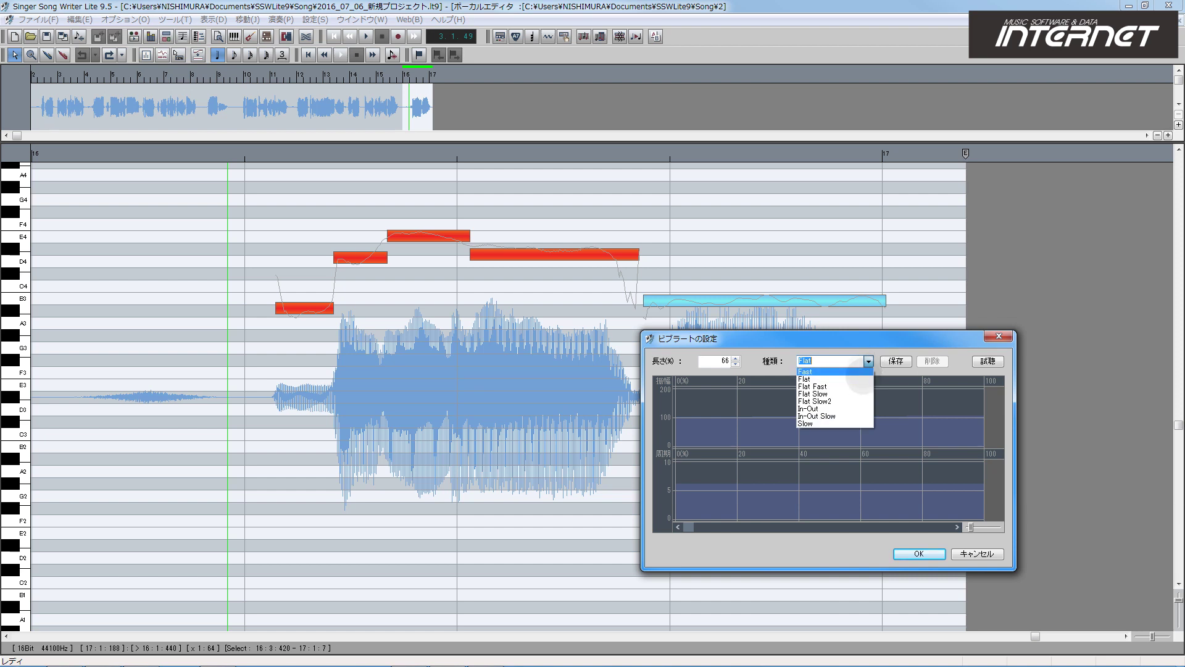
left_click(803, 408)
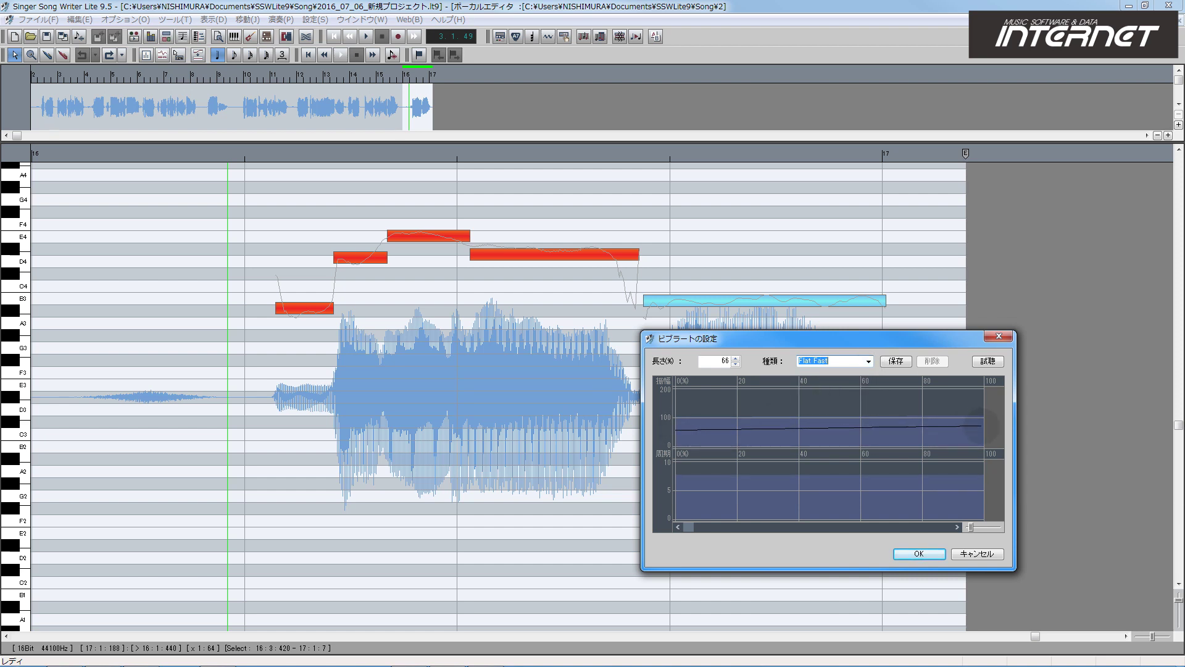
Redraw lower vibrato amplitude and period curves, apply them as type original to the last vocal note and play the phrase
left_click_drag(982, 428, 983, 429)
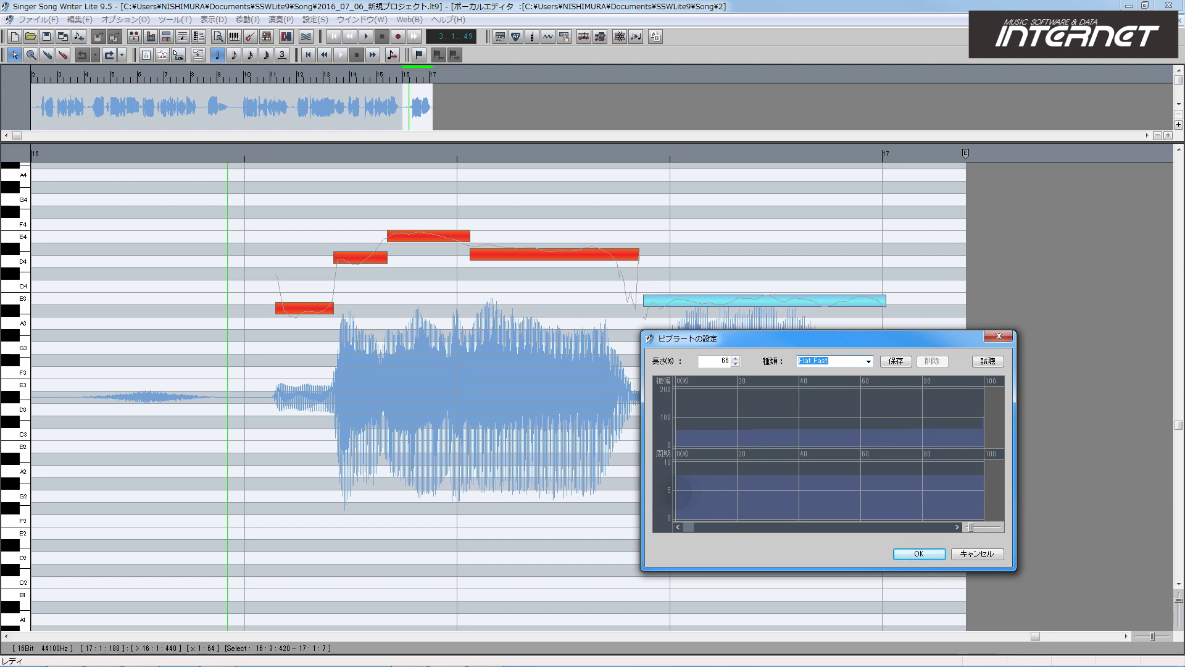
left_click_drag(949, 490, 952, 489)
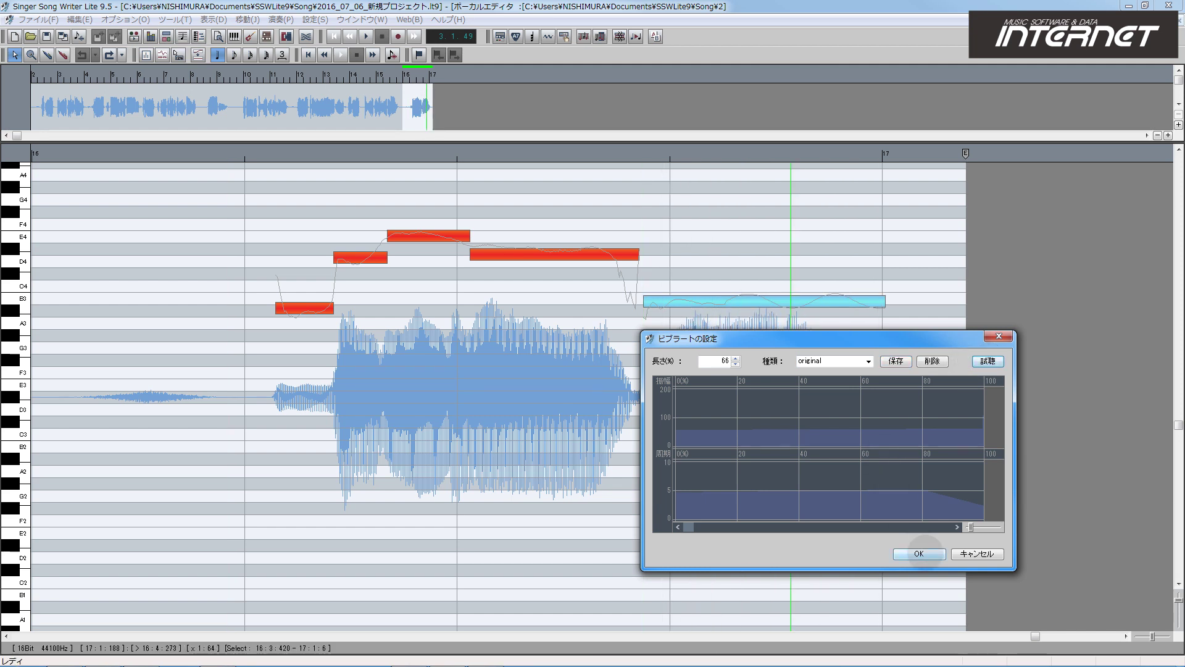
left_click(919, 553)
left_click(255, 229)
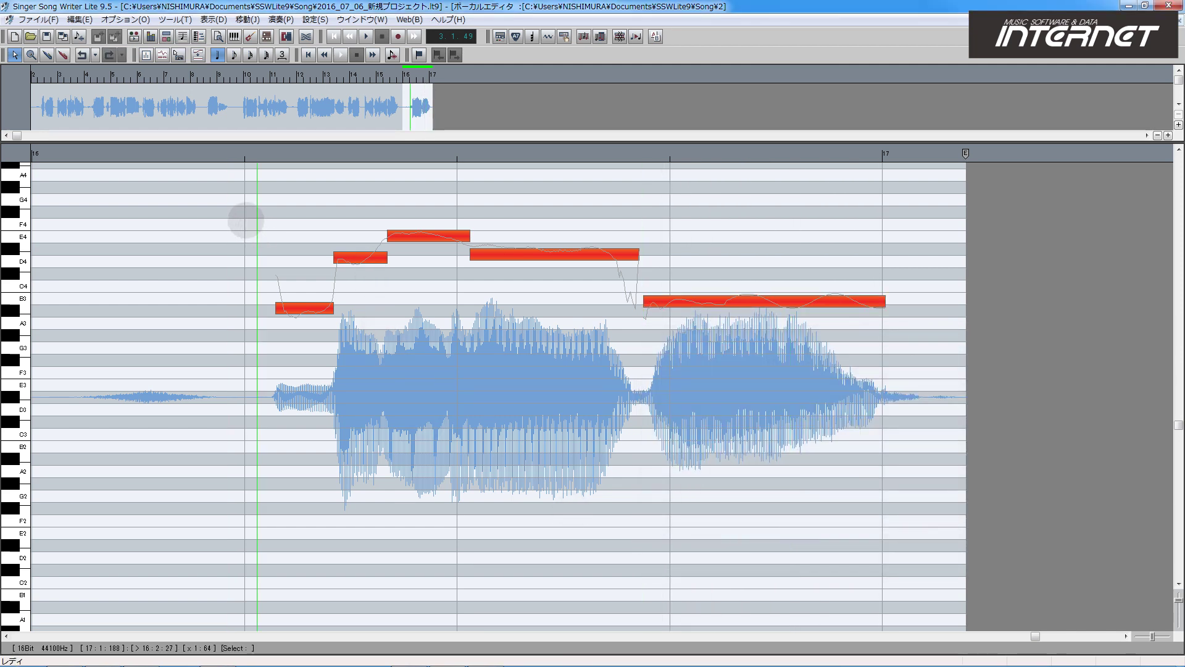
key("space")
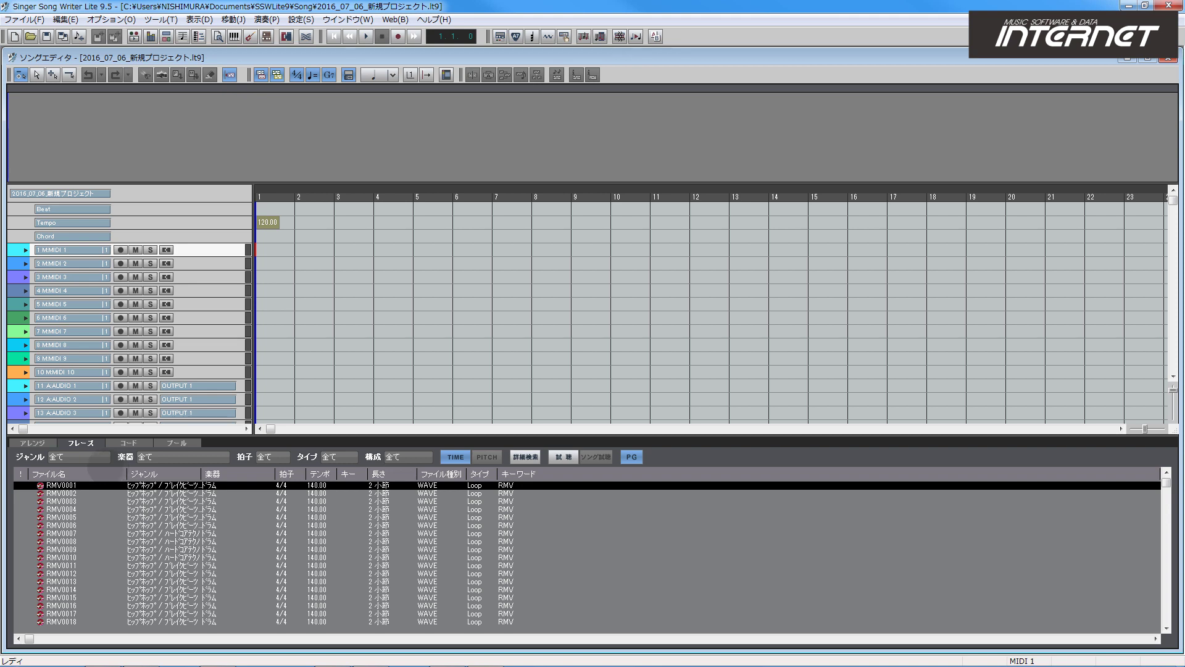
Filter the phrase list by the genre イーディーエム and preview the drum loop DR_EDM_LA03_128BPM
left_click(87, 457)
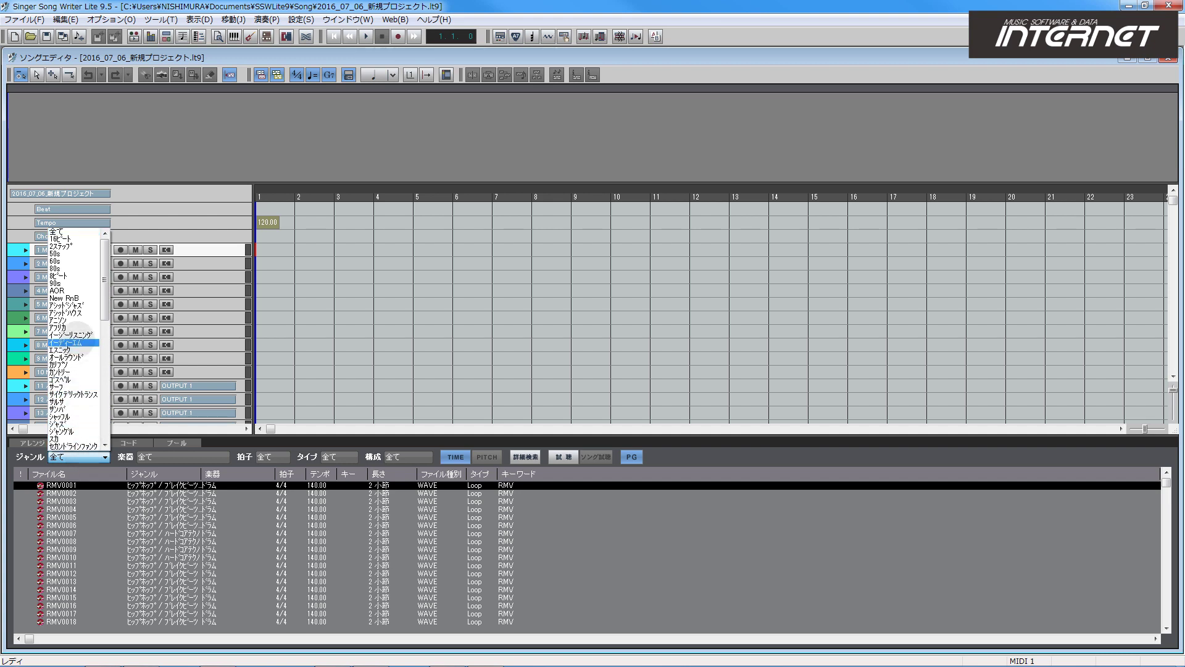
left_click(72, 342)
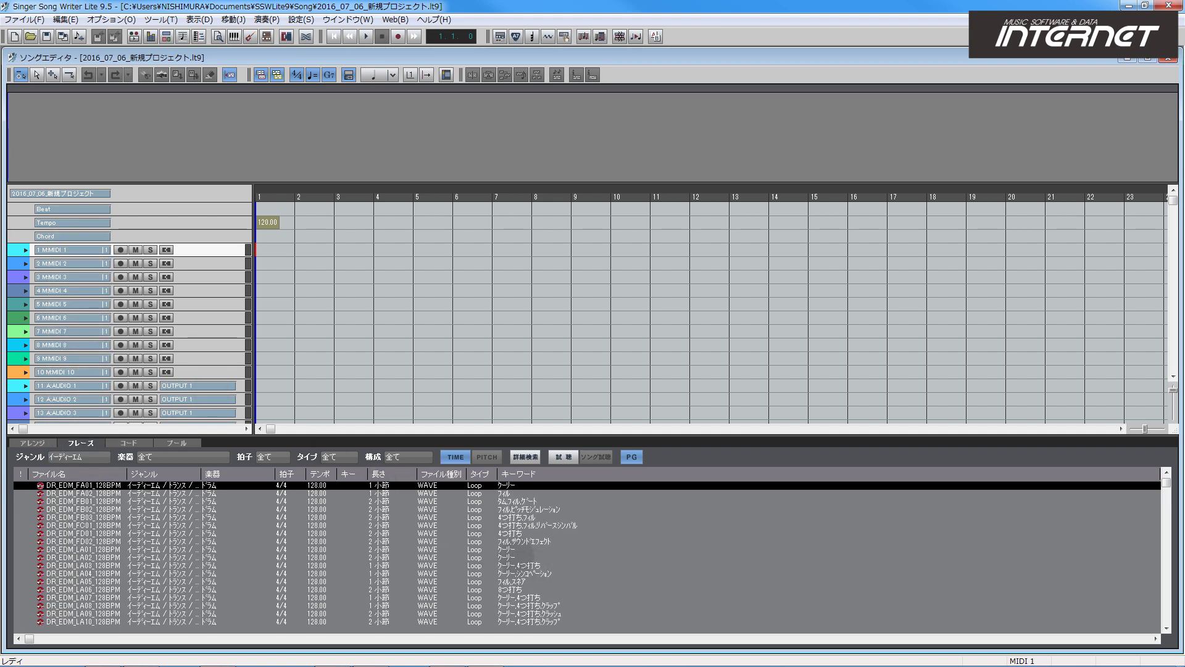
double_click(524, 566)
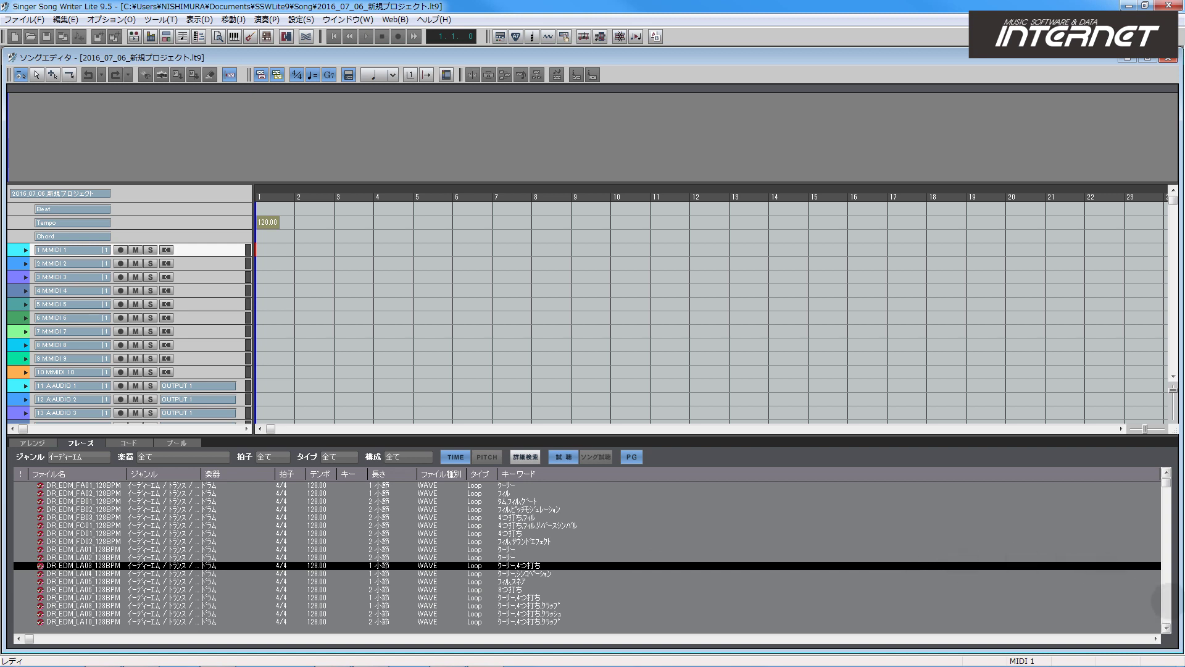
Preview the synthesizer loops SYN_EDM_LA02_G#m, SYN_EDM_LA07_Cm and SYN_EDM_LB02_Am from the filtered phrase list
scroll(587, 554, "down", 10)
scroll(611, 550, "down", 6)
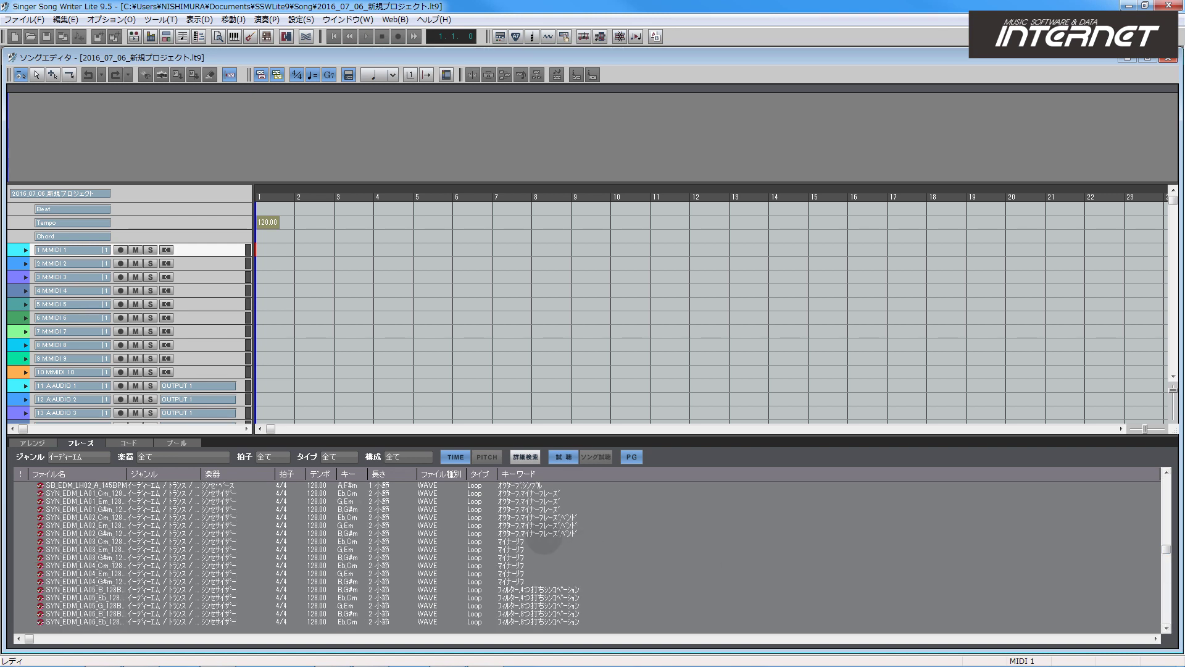
left_click(543, 534)
scroll(560, 561, "down", 4)
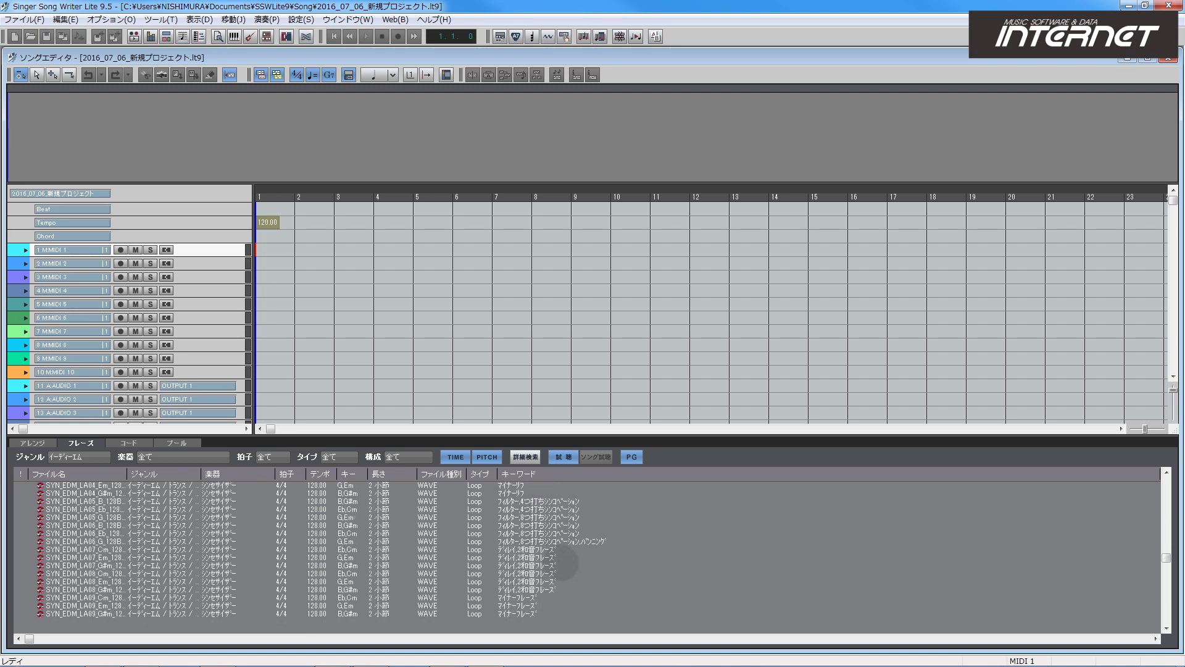
left_click(564, 549)
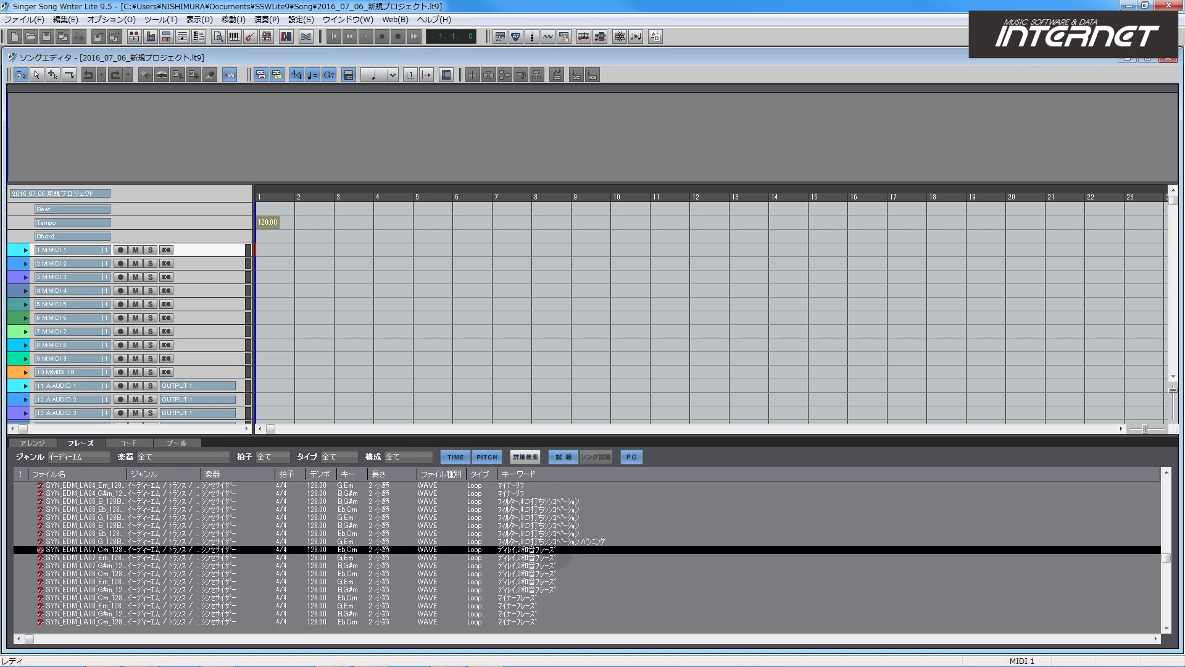
scroll(602, 557, "down", 3)
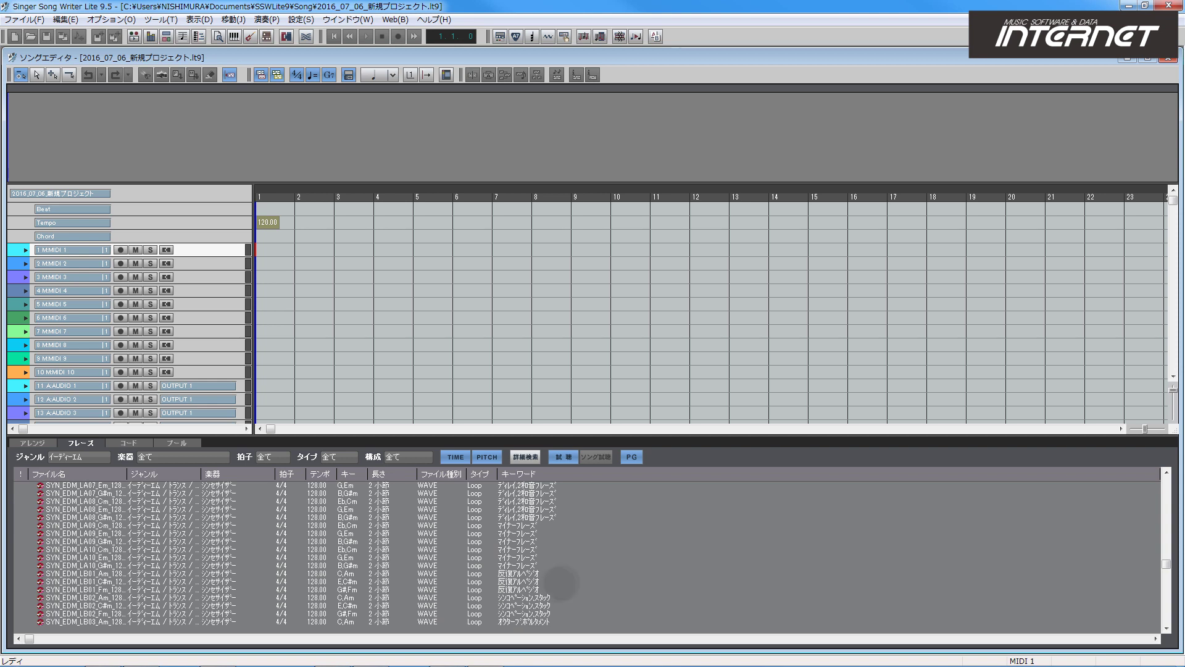
left_click(552, 597)
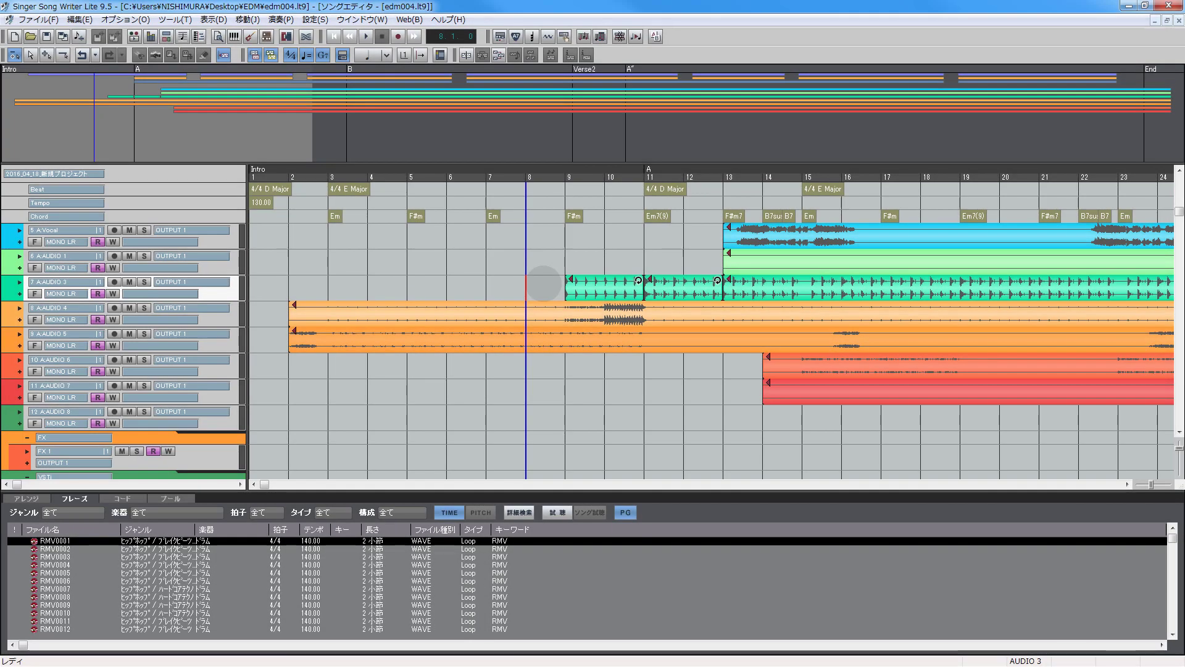
Start adding the AUDIO 3 clip in measures 9 and 10 to the phrase list as a user phrase
left_click(595, 282)
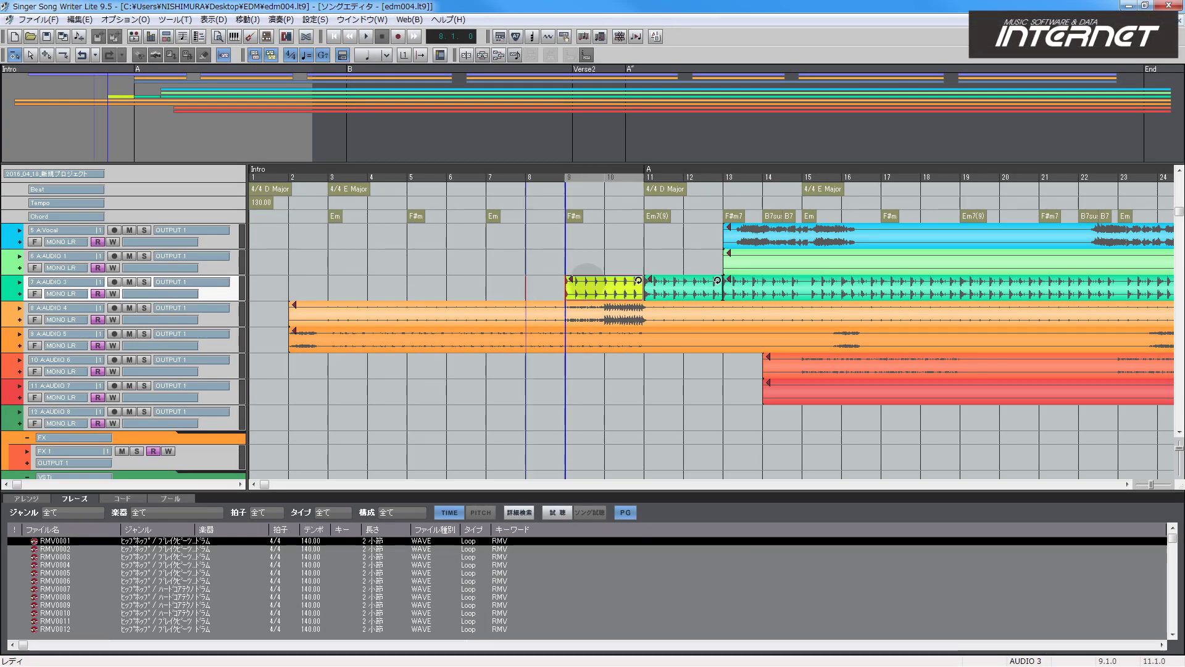
right_click(596, 275)
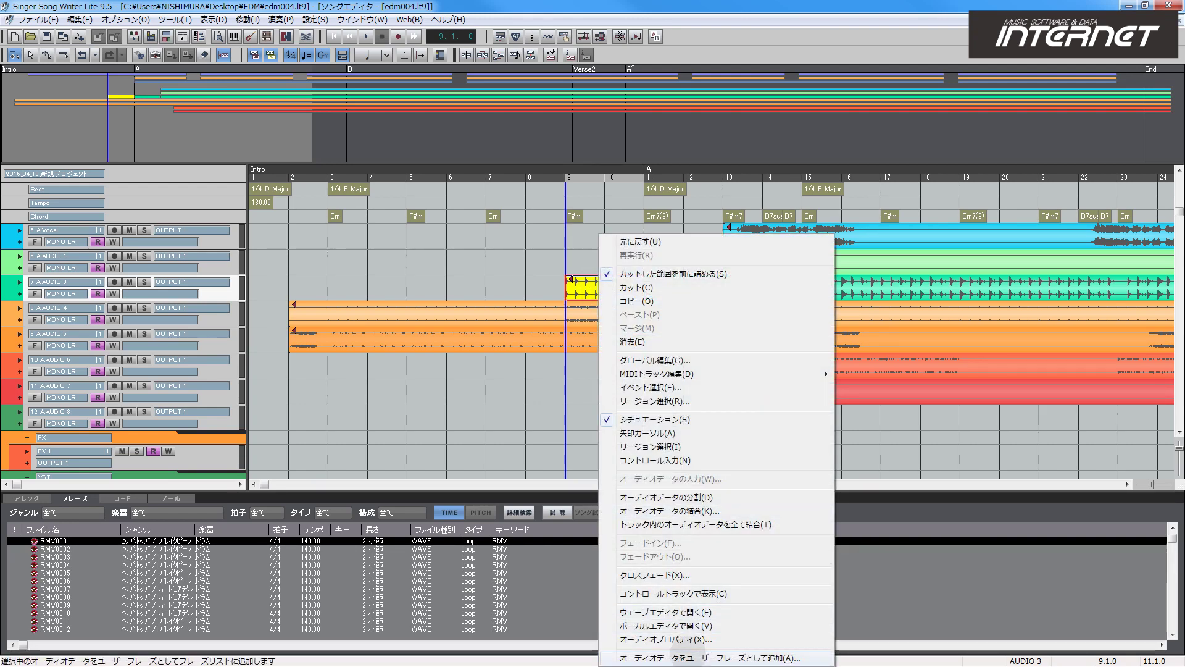
left_click(687, 655)
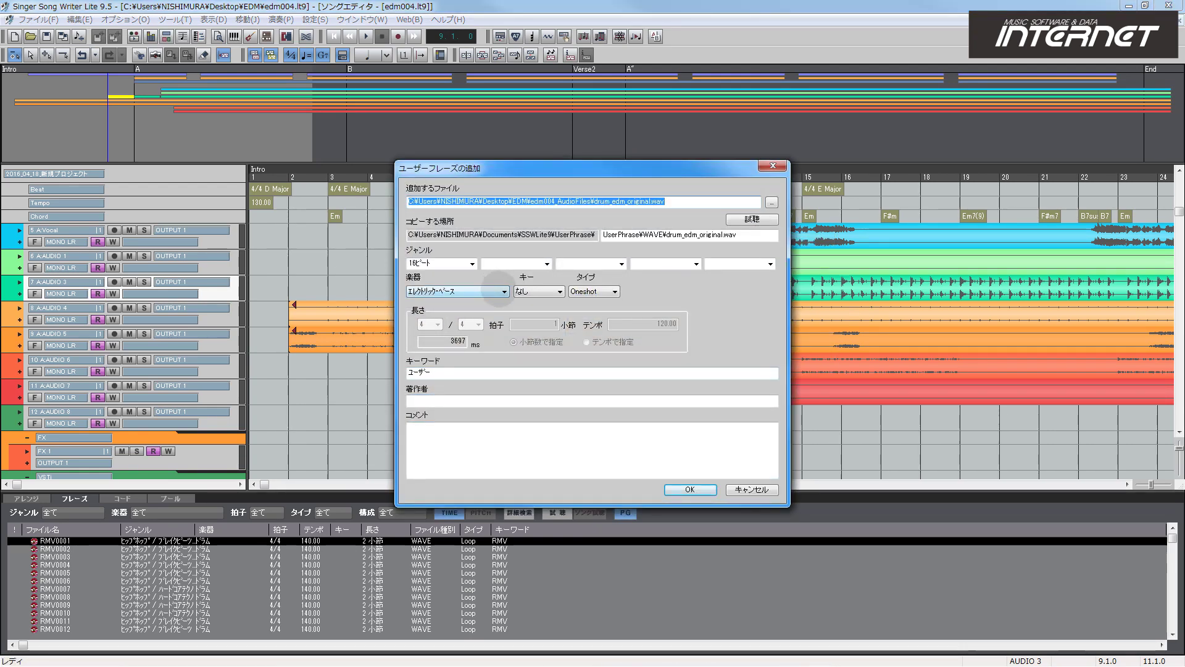
Register the user phrase as a two-measure Loop with instrument ドラム and key なし, and select drum_edm_original in the phrase list
left_click(496, 288)
left_click(414, 331)
left_click(559, 290)
left_click(558, 291)
left_click(614, 290)
left_click(589, 310)
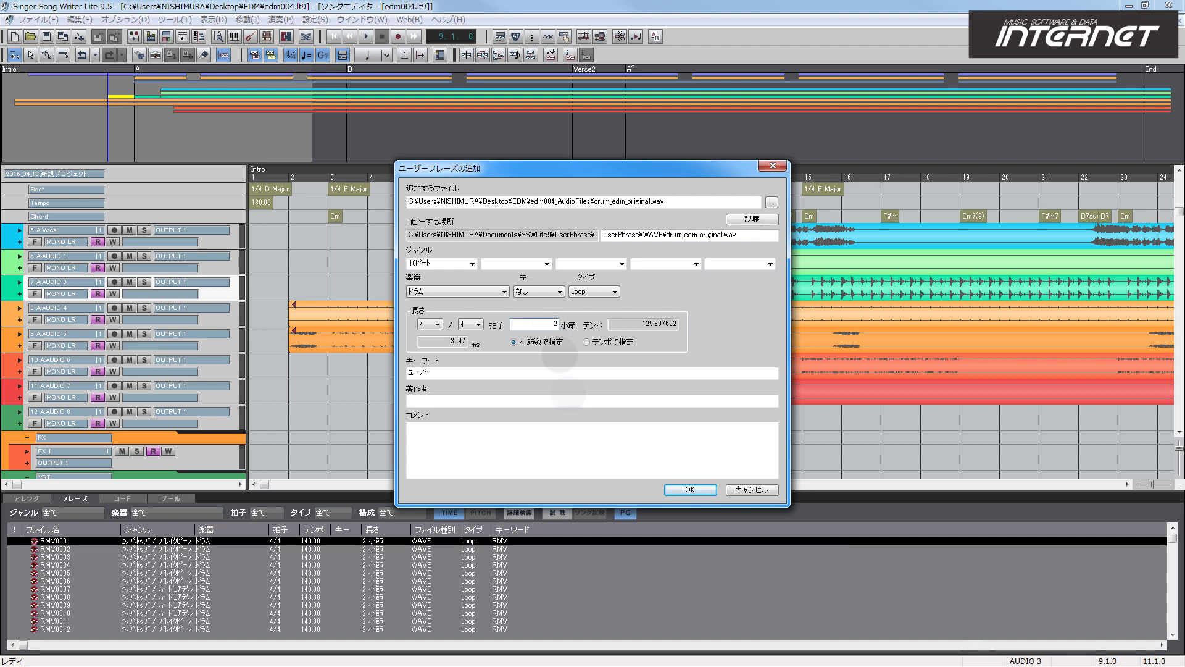
left_click(689, 489)
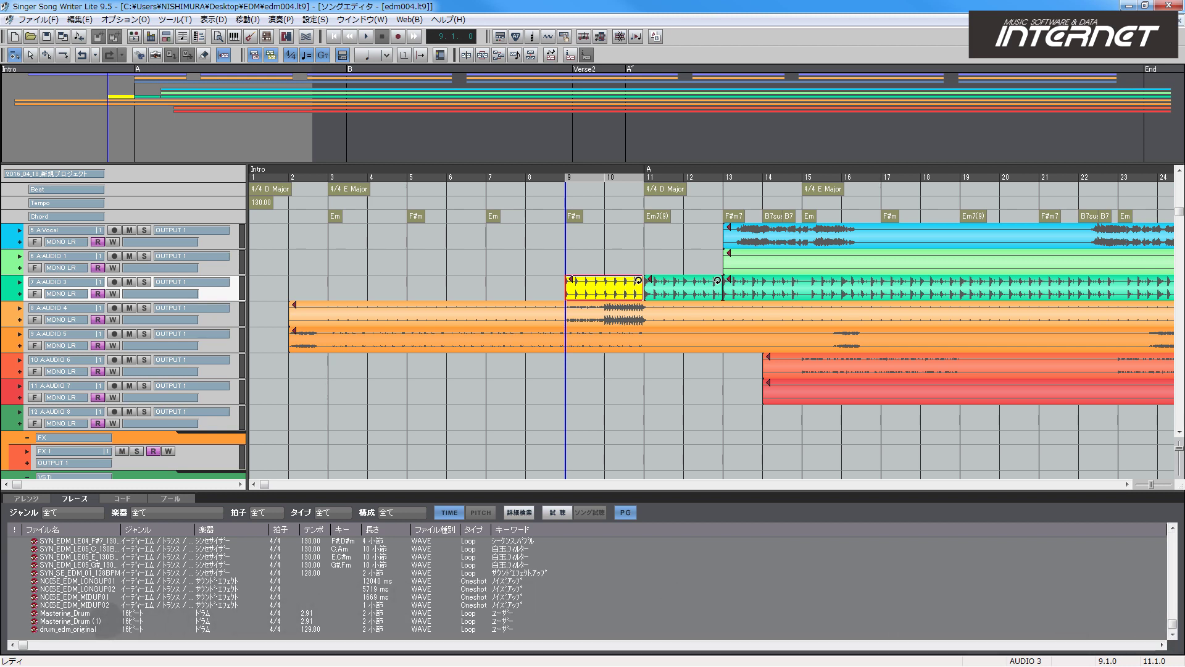
left_click(48, 629)
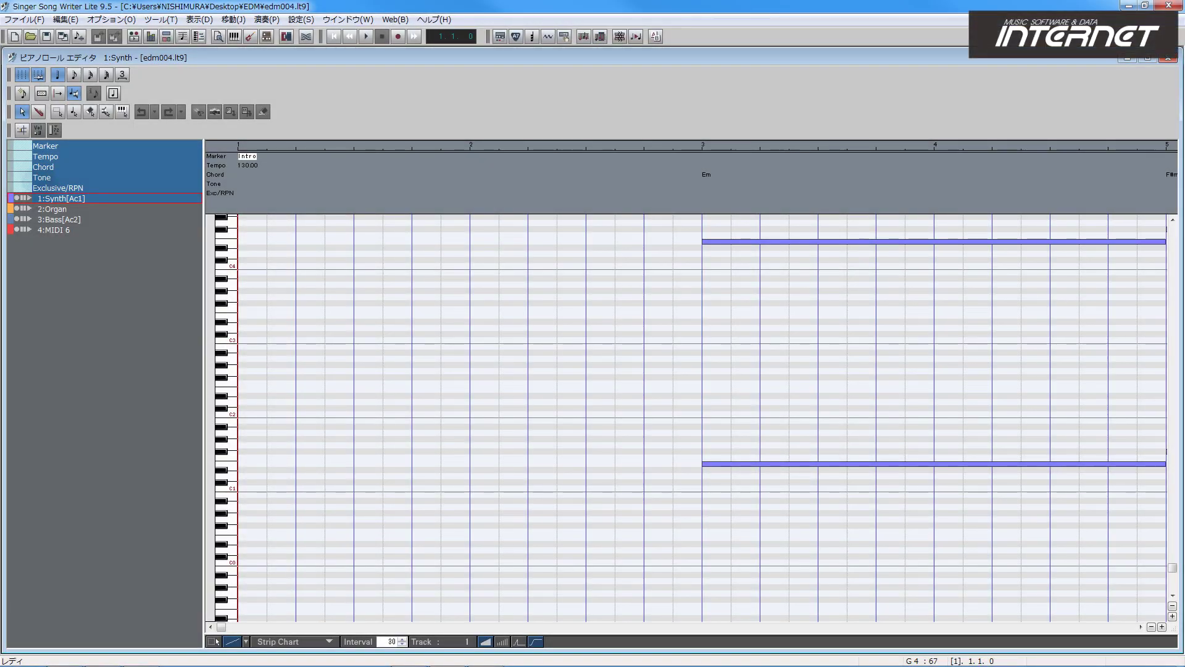
Display the 2:Organ track instead of 1:Synth in the piano roll editor
left_click(22, 130)
left_click(22, 131)
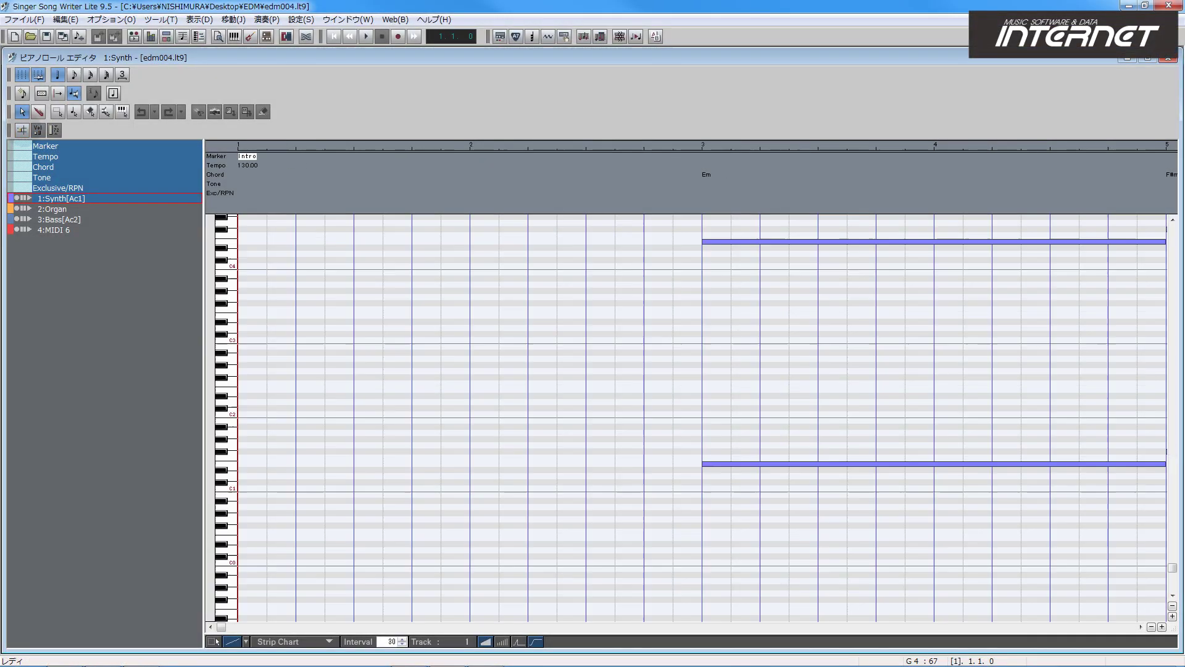
left_click(52, 209)
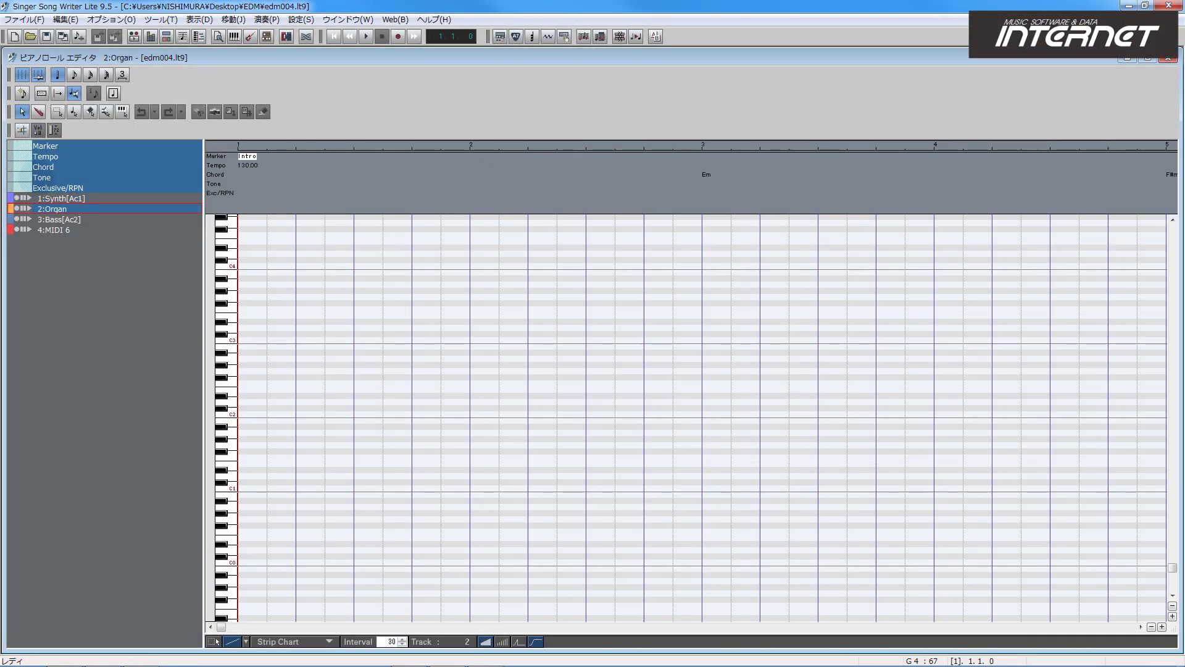
Toggle the piano roll's matrix mode on and off, and switch the key display to 音名 and back to 鍵盤
left_click(23, 130)
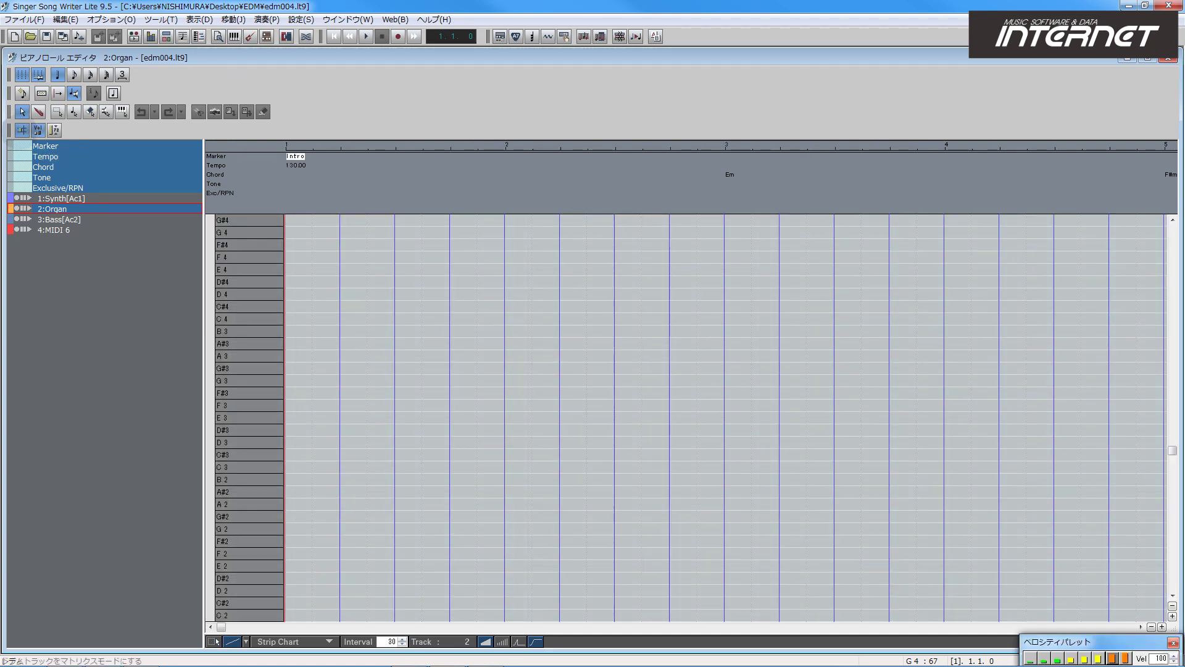
left_click(22, 130)
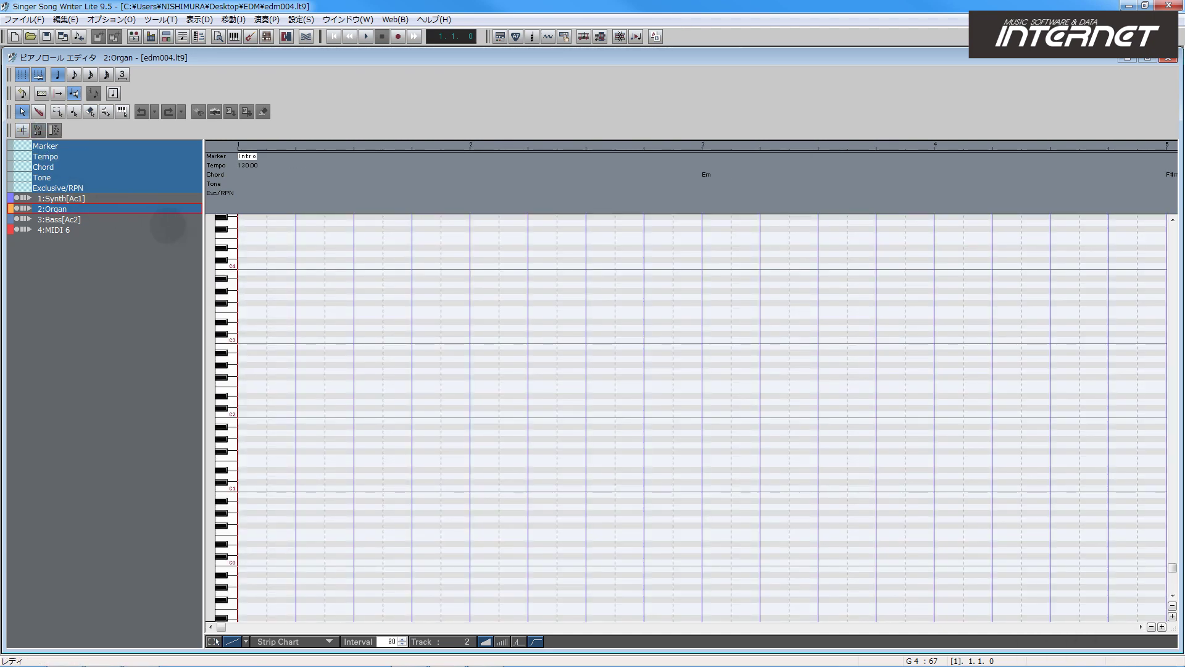
right_click(226, 236)
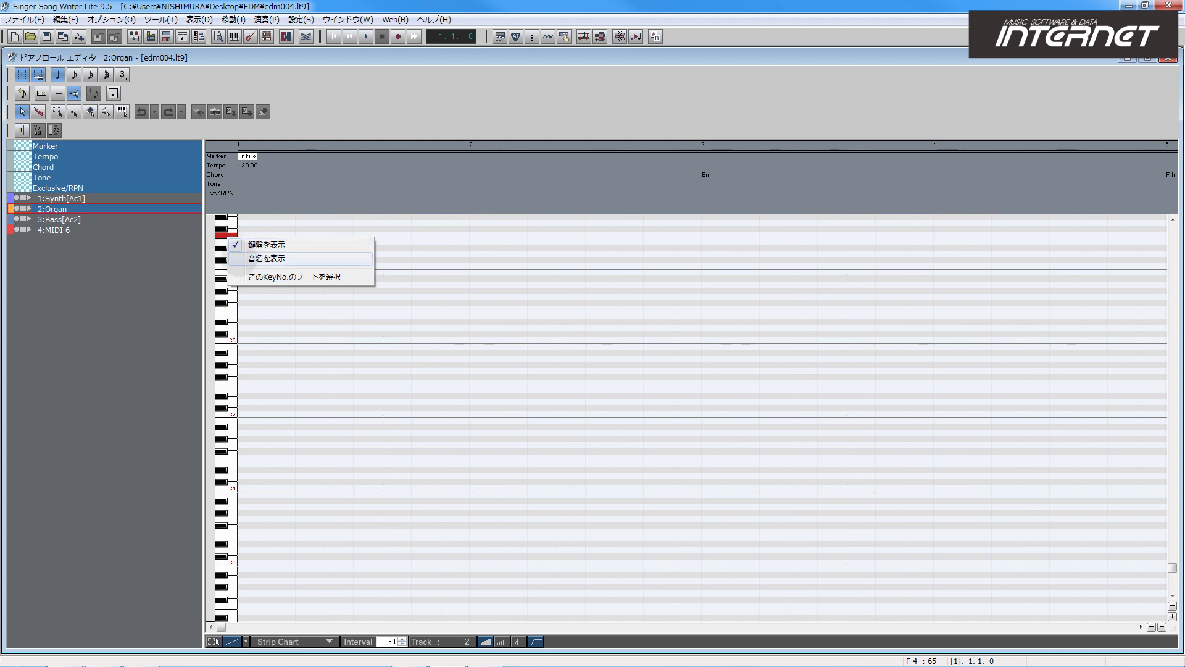
left_click(266, 258)
right_click(235, 242)
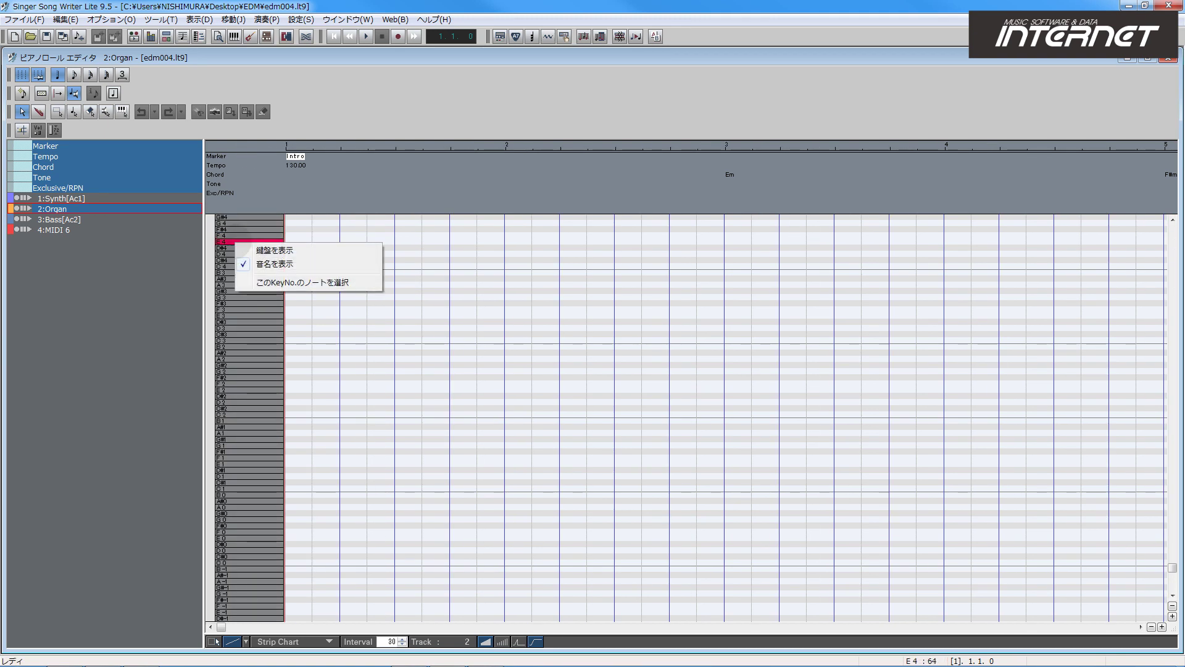
left_click(275, 250)
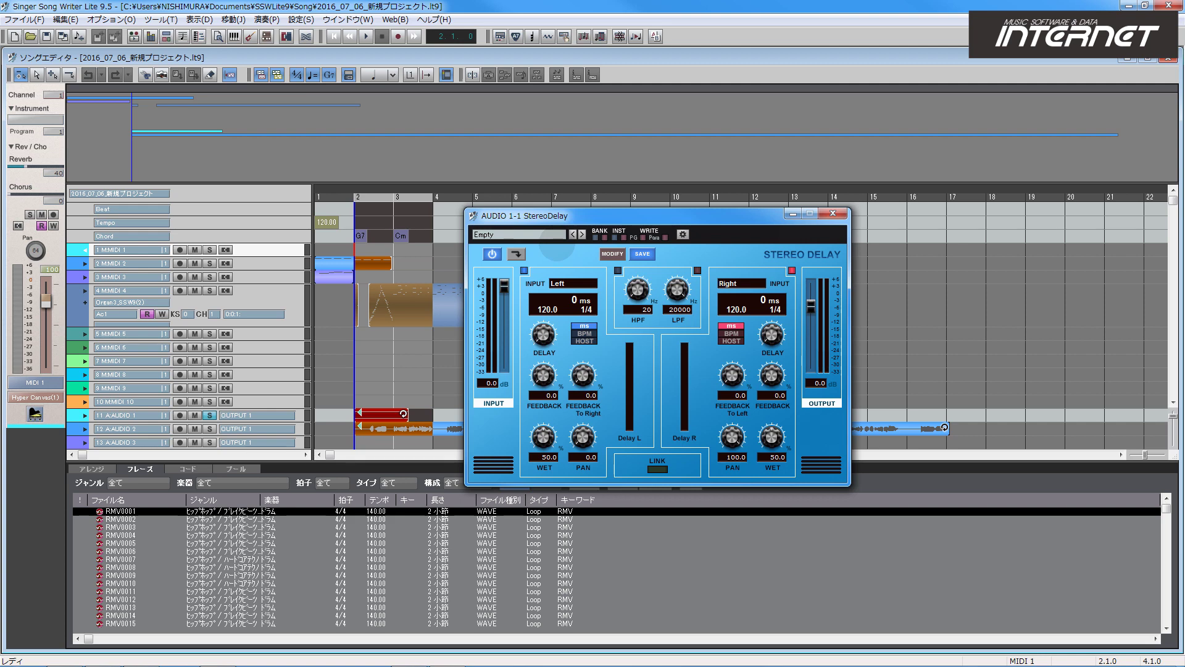
Start playback and audition the StereoDelay presets PingPong8, PingPong16, Doubler8, 1/16 Note and 1ms on AUDIO 1
key("space")
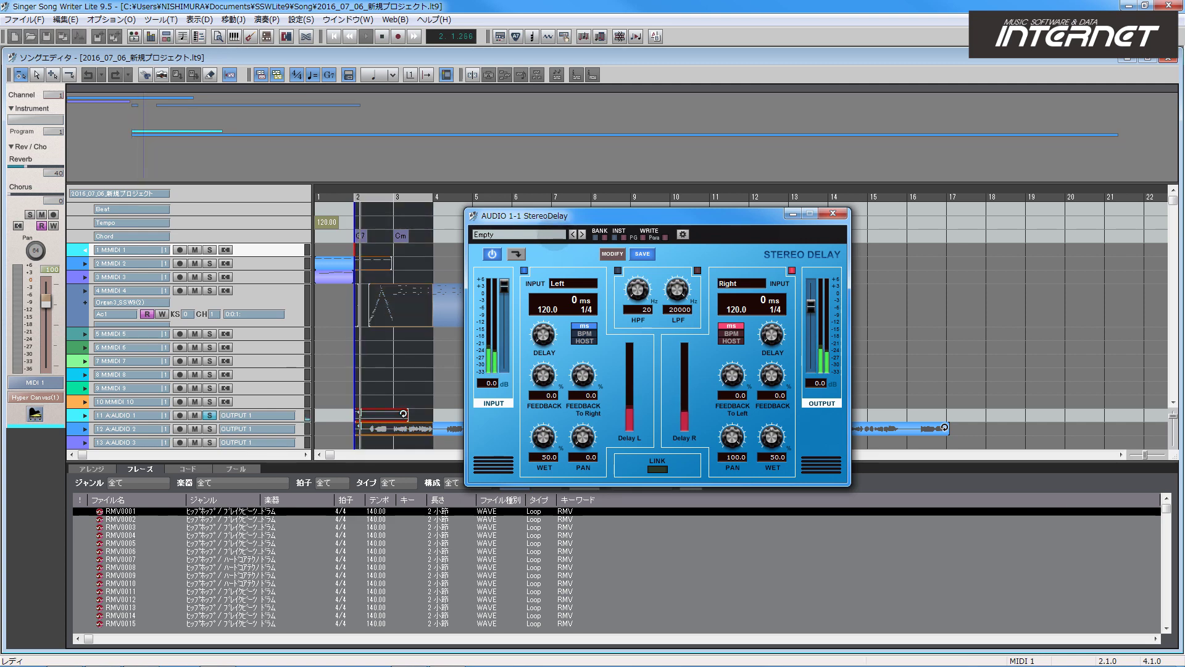
left_click(554, 235)
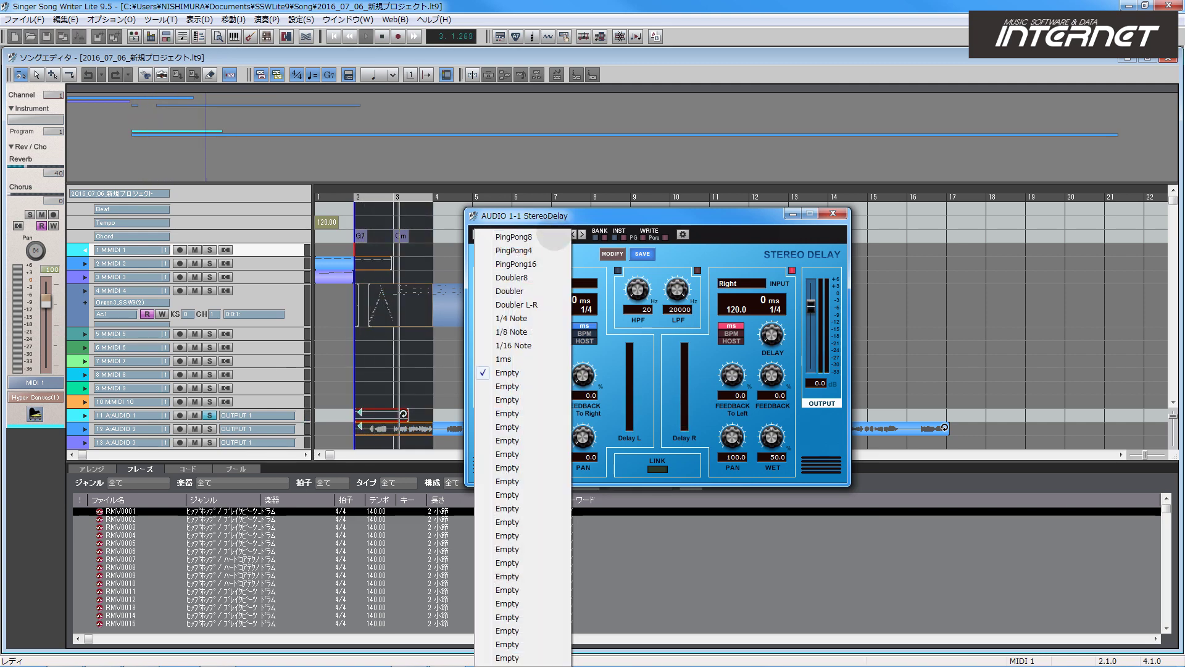
left_click(554, 237)
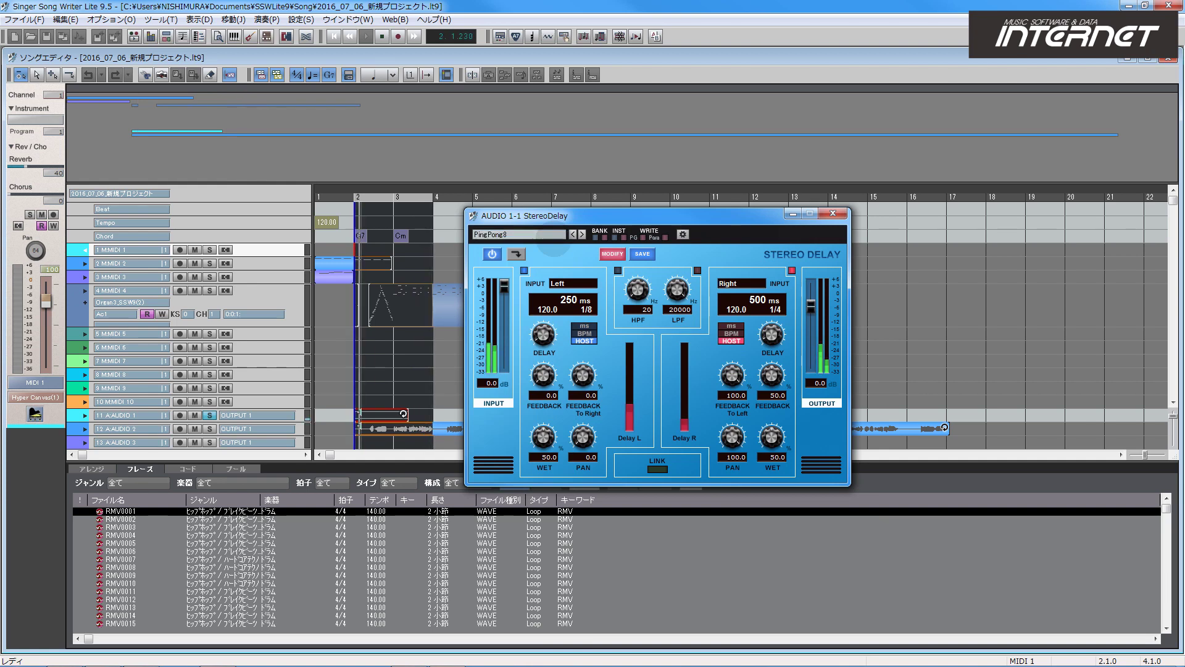
left_click(553, 234)
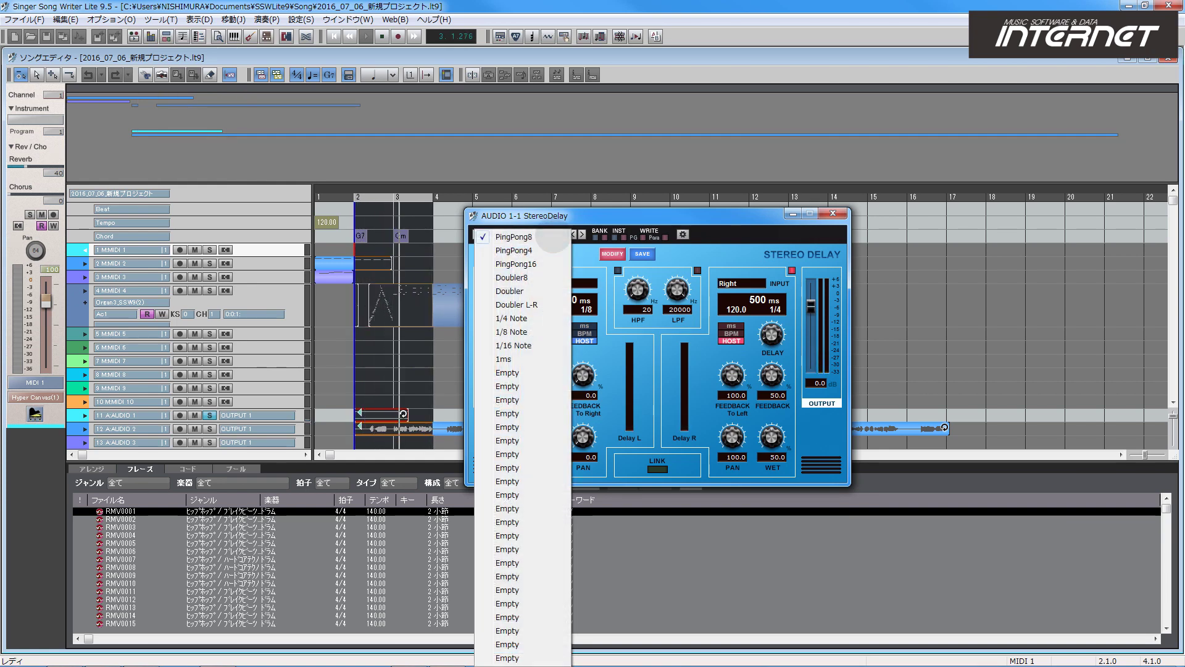
left_click(555, 263)
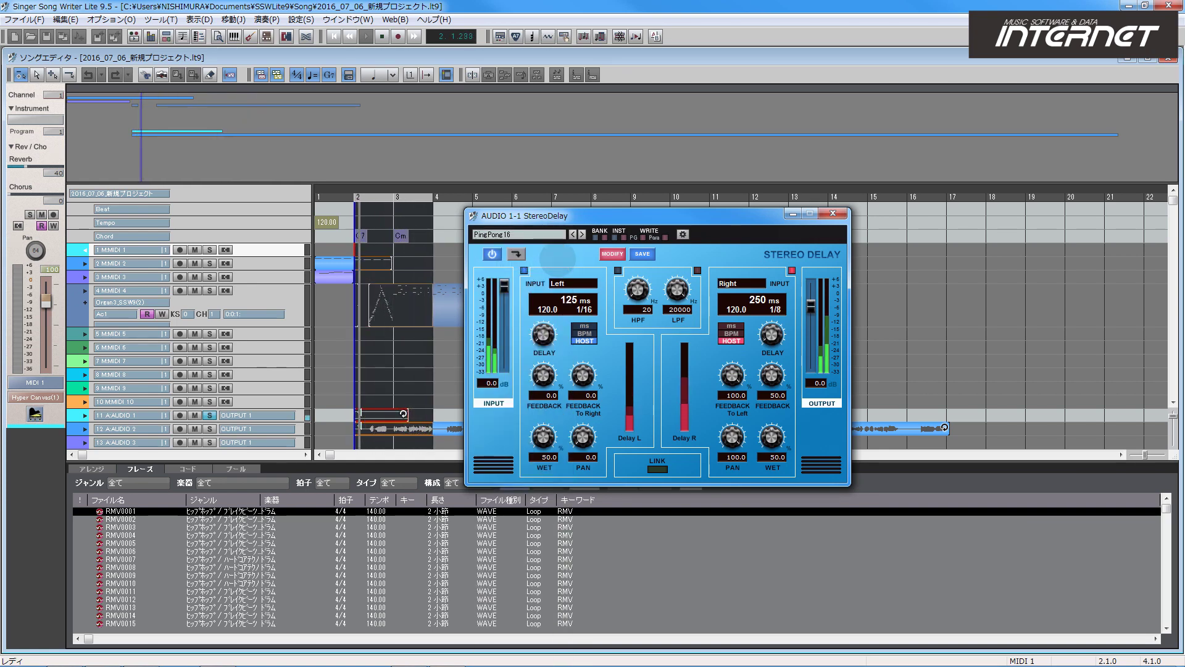
left_click(554, 235)
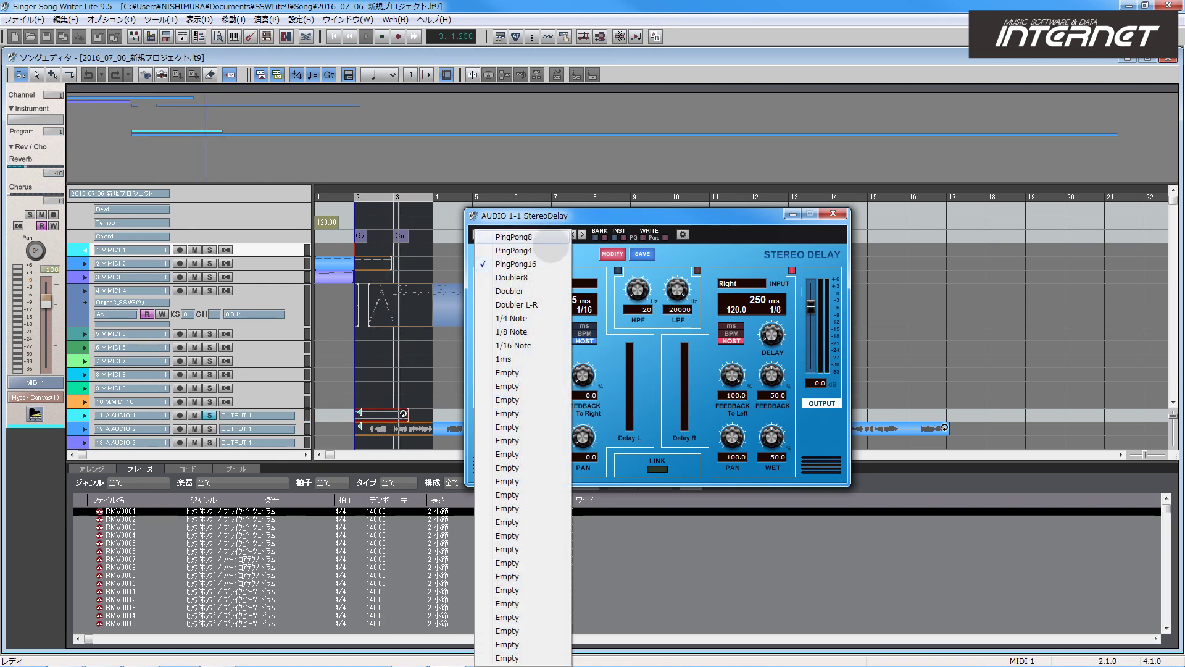
left_click(513, 277)
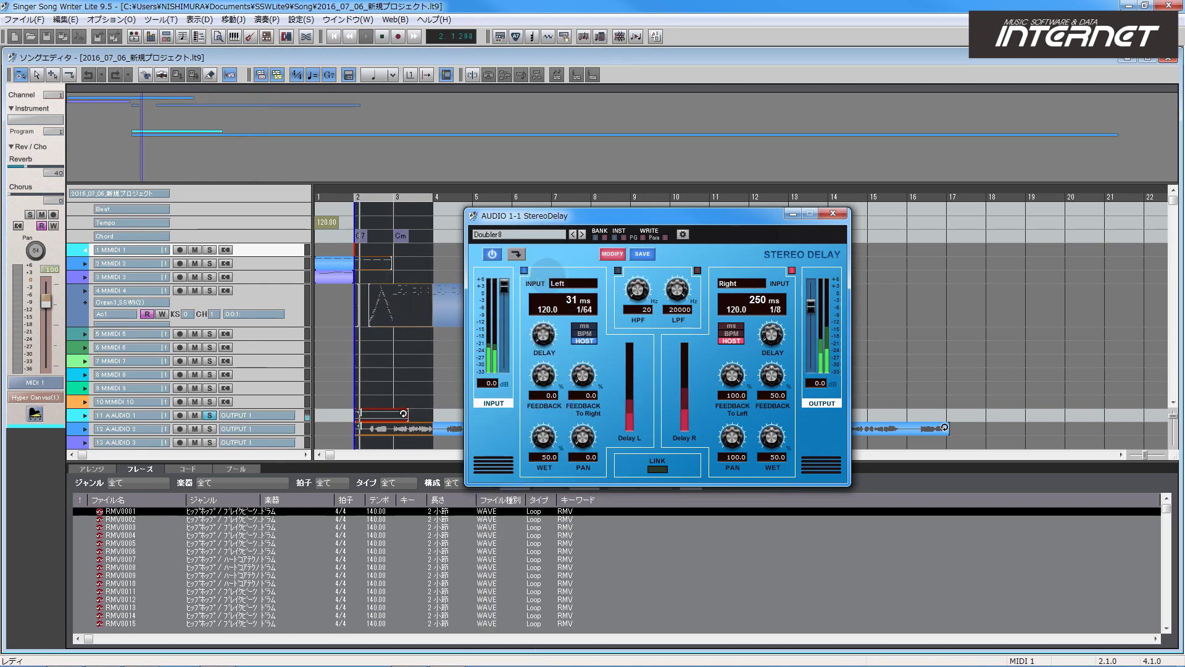
left_click(553, 235)
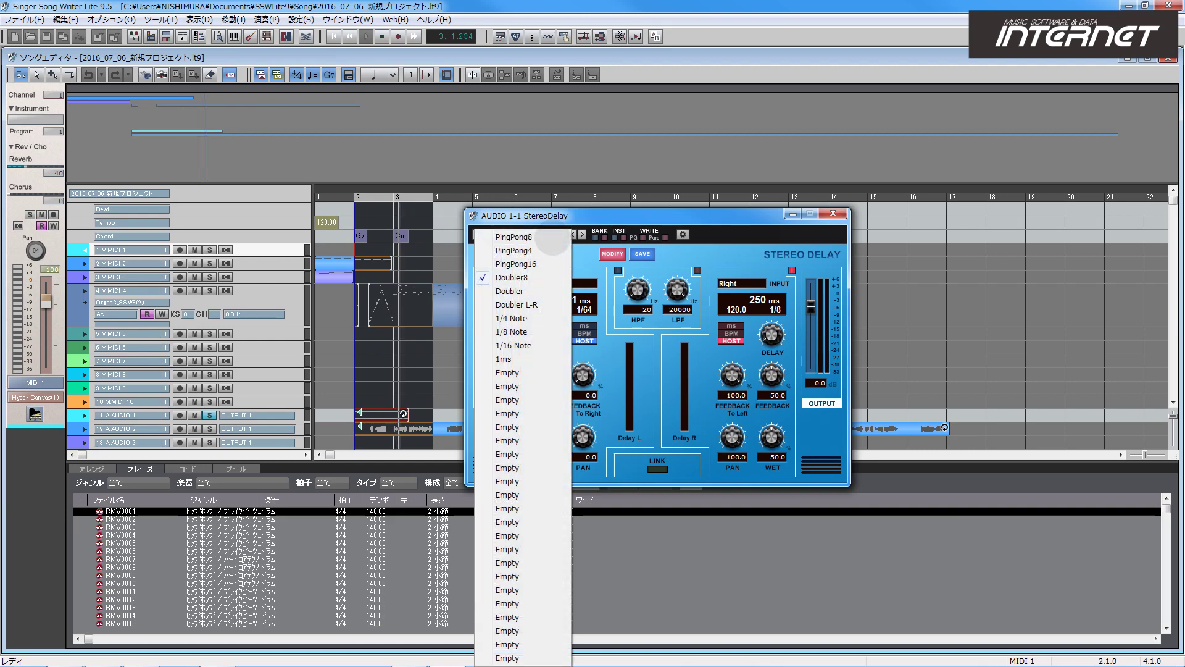
left_click(524, 345)
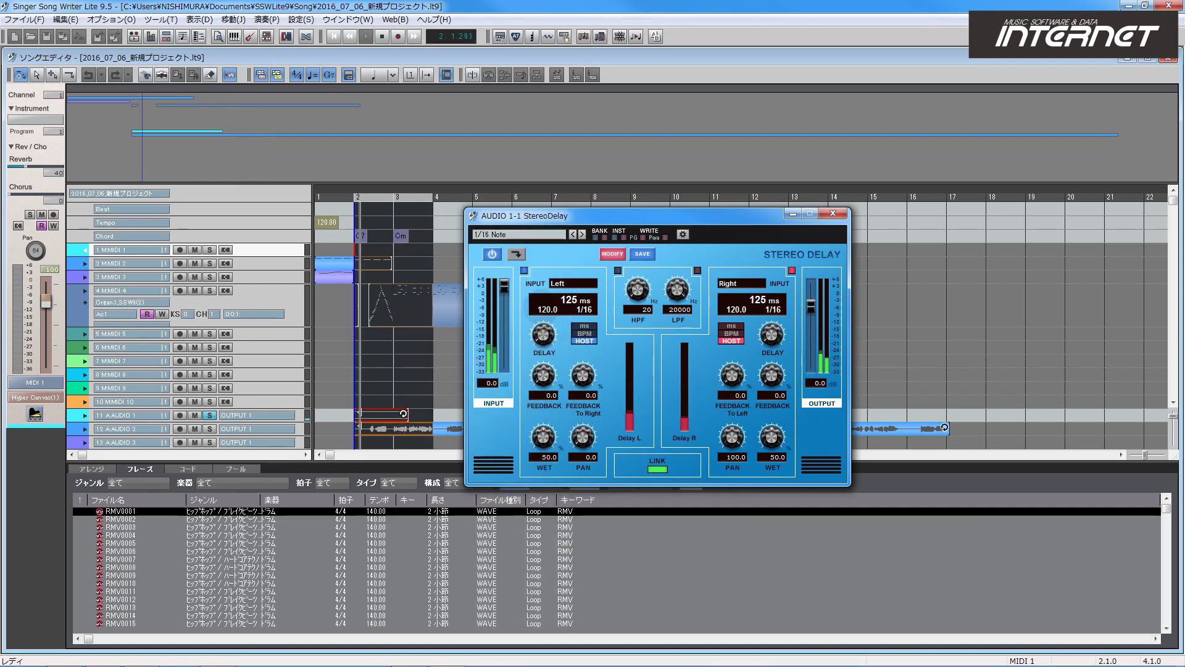
left_click(553, 235)
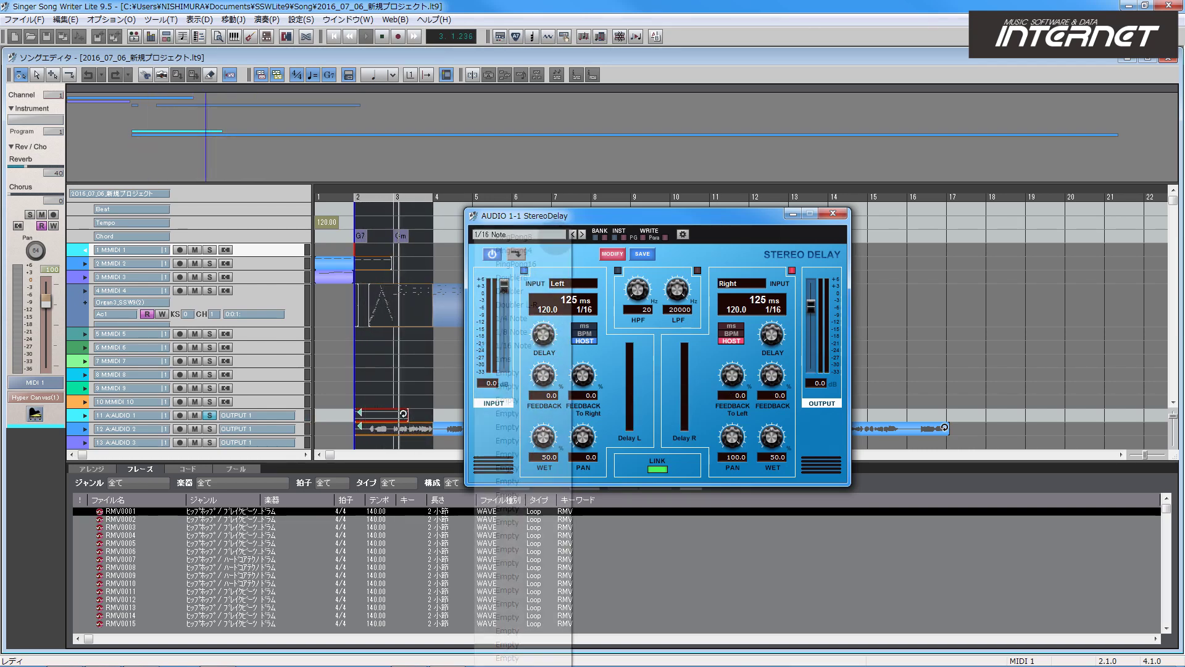
left_click(512, 359)
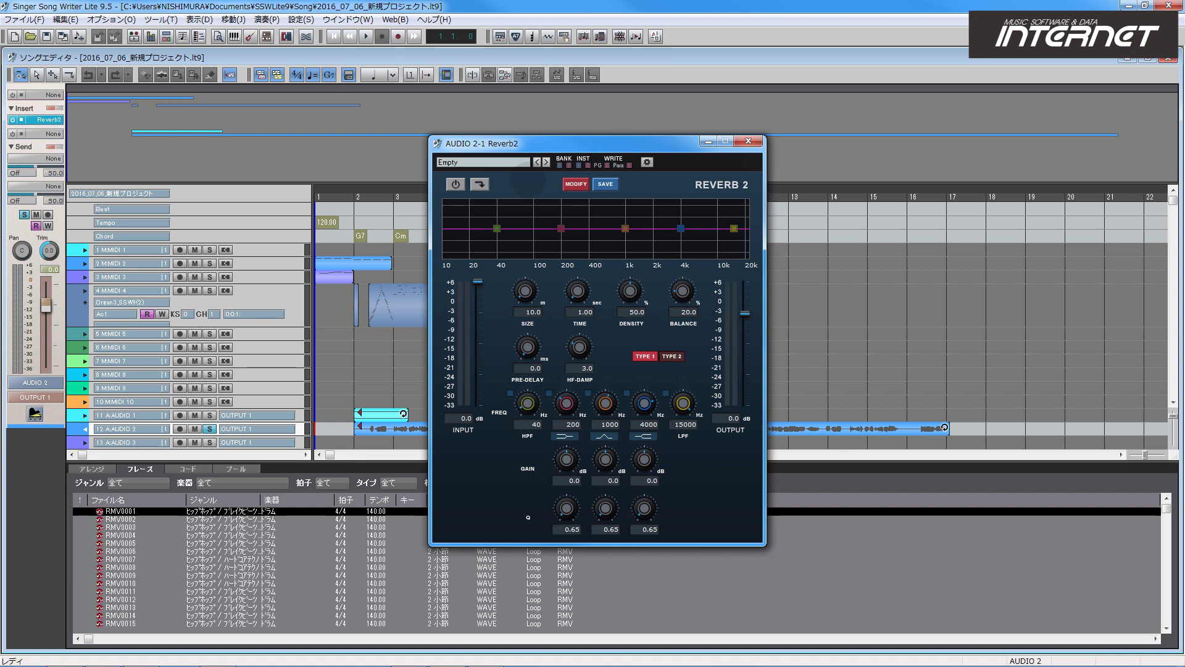
Start playback, enable Reverb2 on AUDIO 2 and audition its Hall Church and Plate1 presets
key("space")
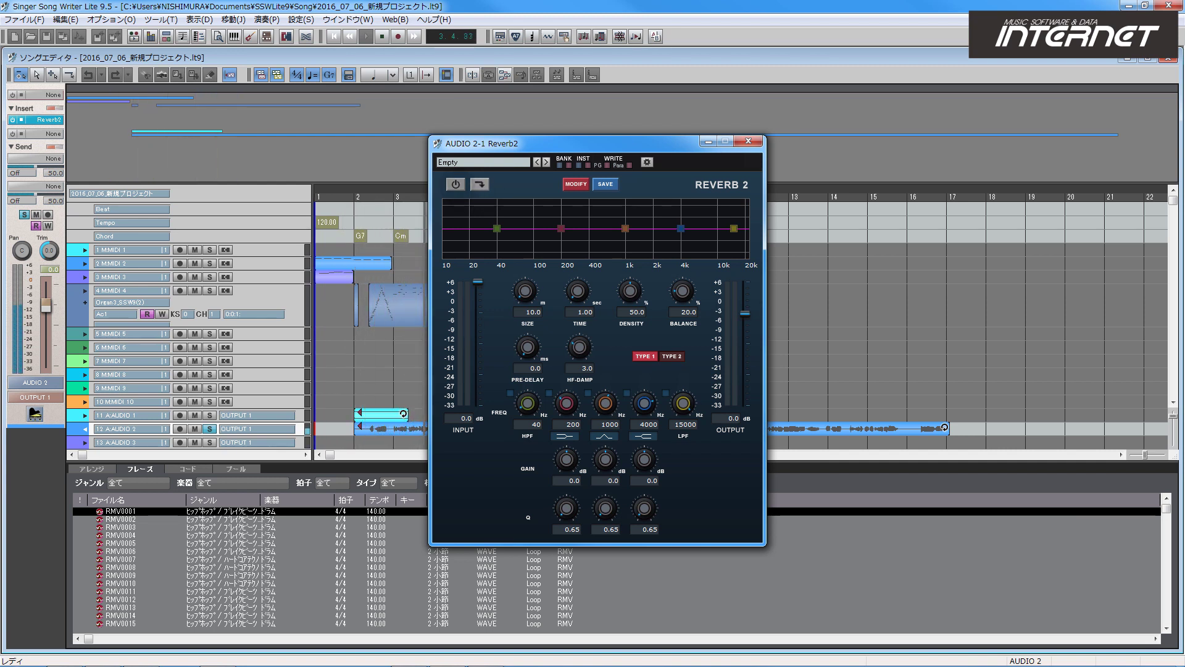
left_click(456, 184)
left_click(517, 163)
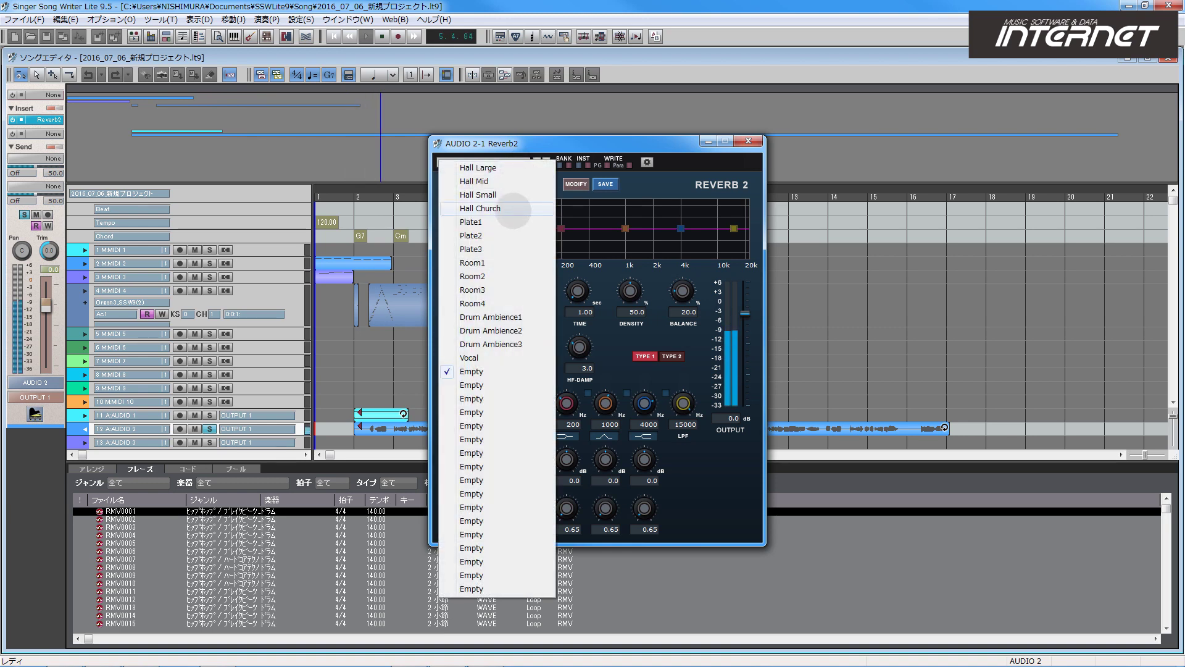
left_click(515, 208)
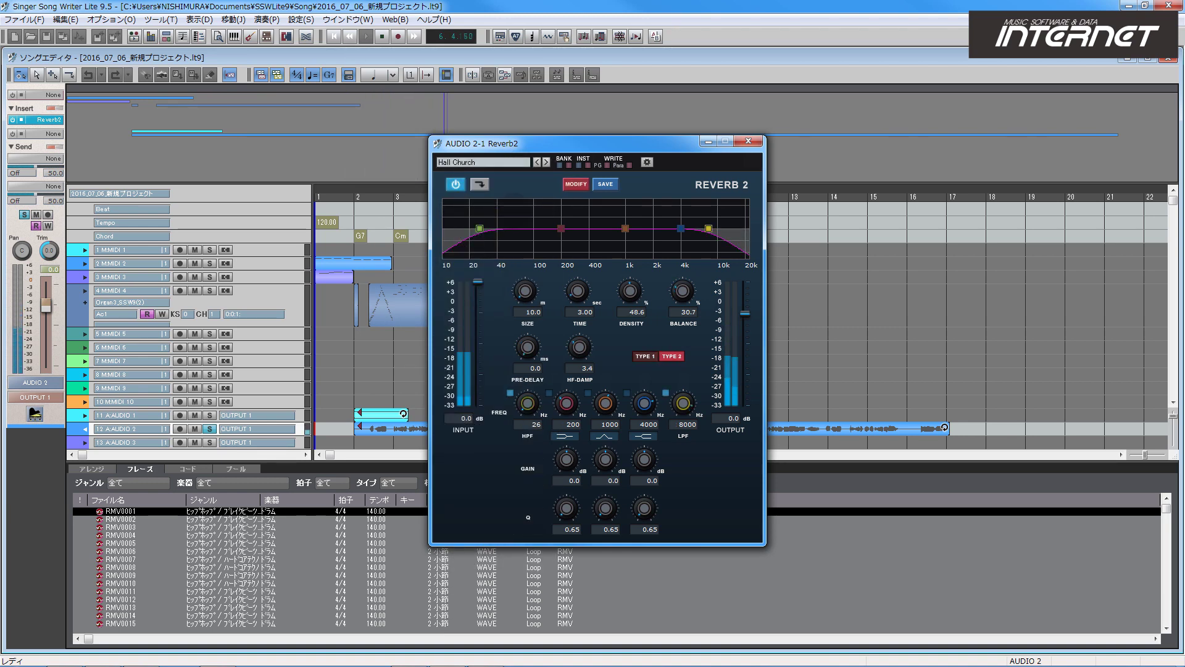
left_click(512, 163)
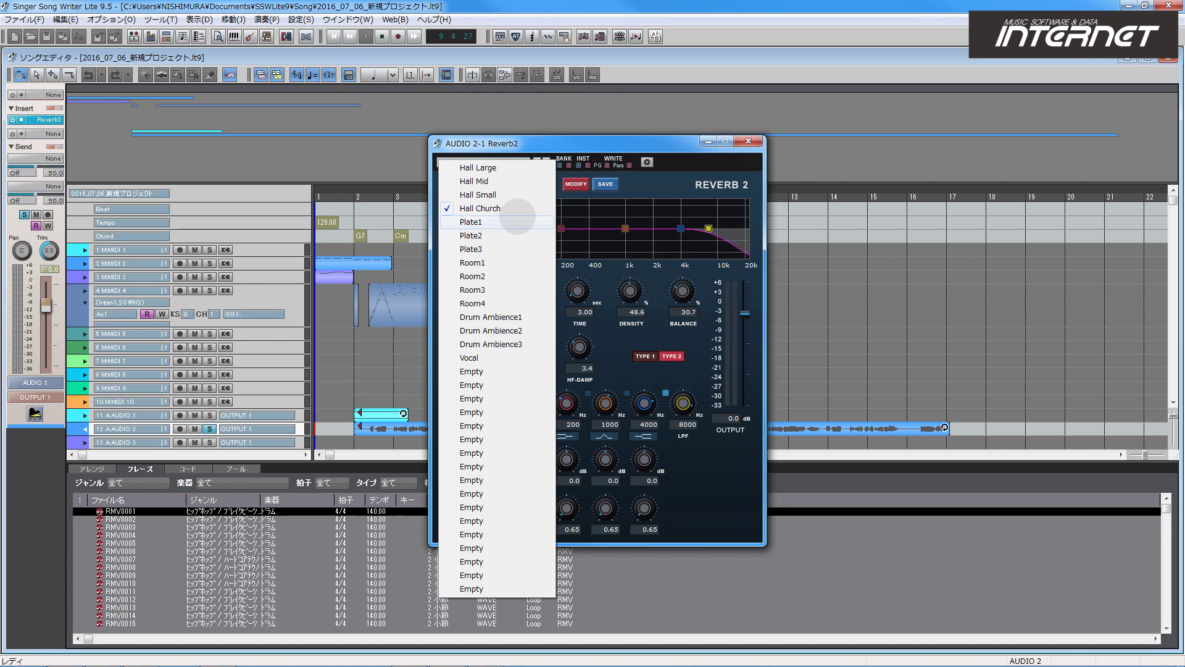
left_click(518, 222)
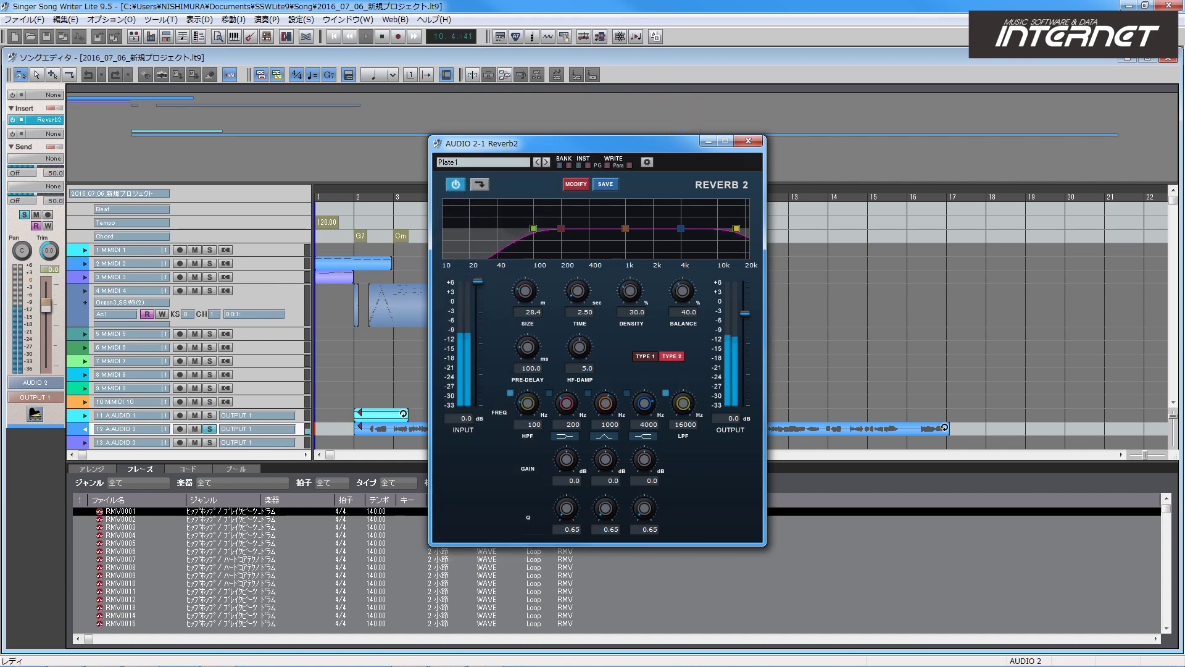
Load Reverb2's Vocal preset and raise the gain of the EQ band near 2 kHz in the frequency graph
left_click(506, 162)
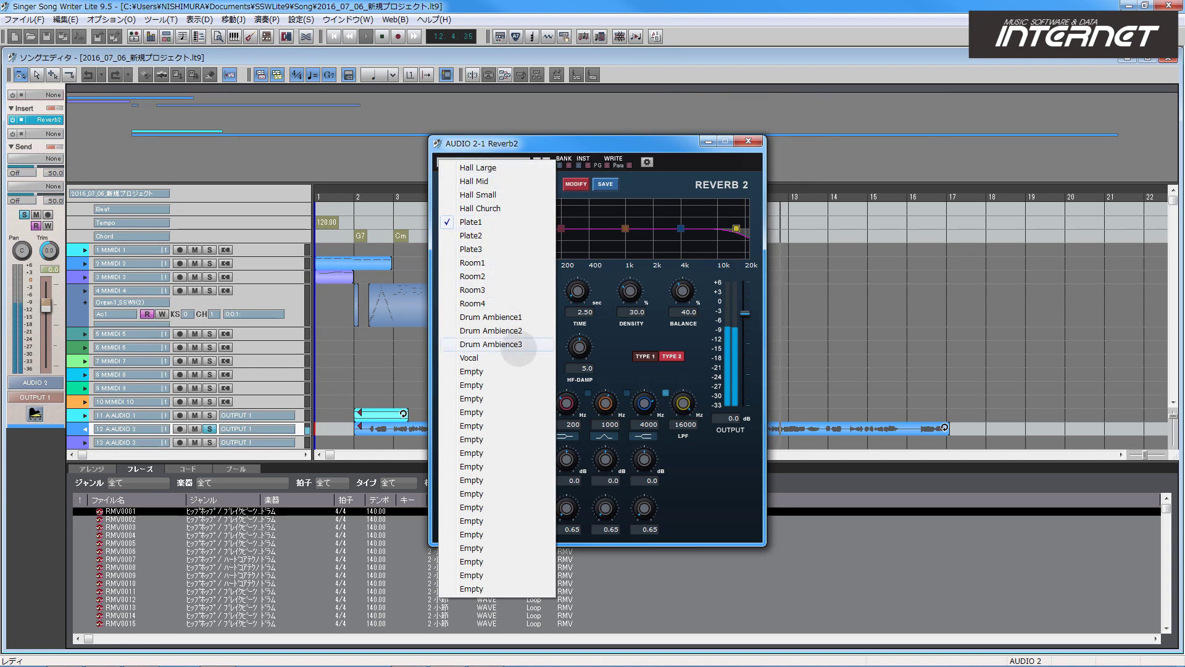
left_click(521, 361)
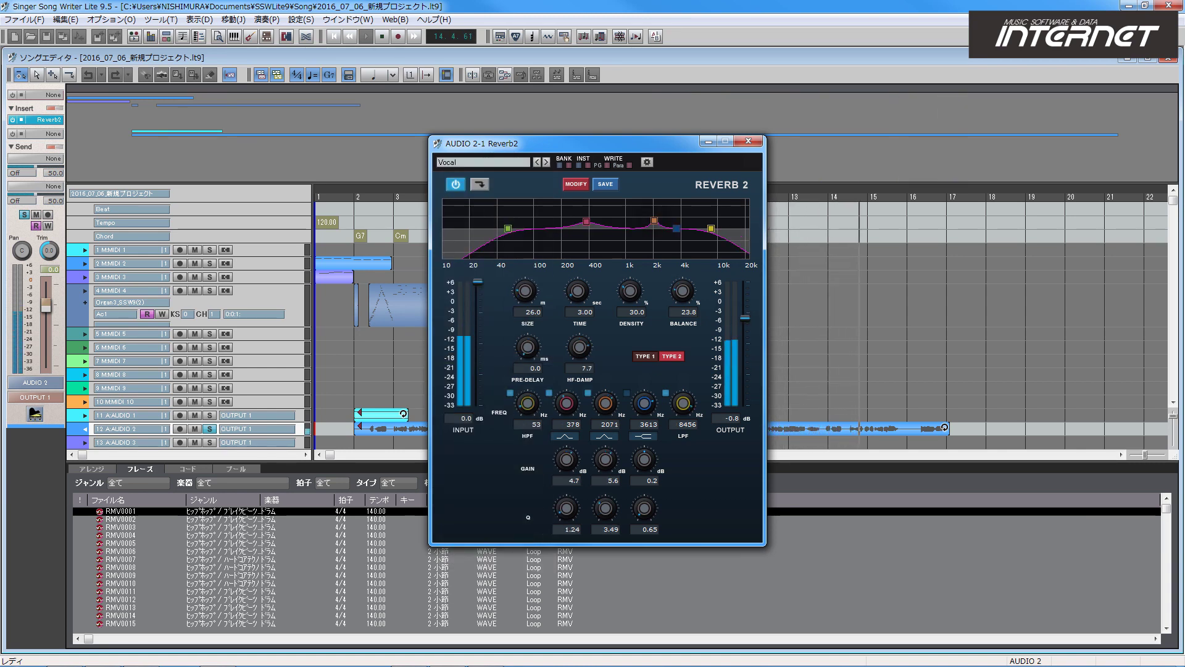
mouse_move(654, 220)
left_mouse_down()
mouse_move(639, 252)
mouse_move(652, 208)
left_mouse_up()
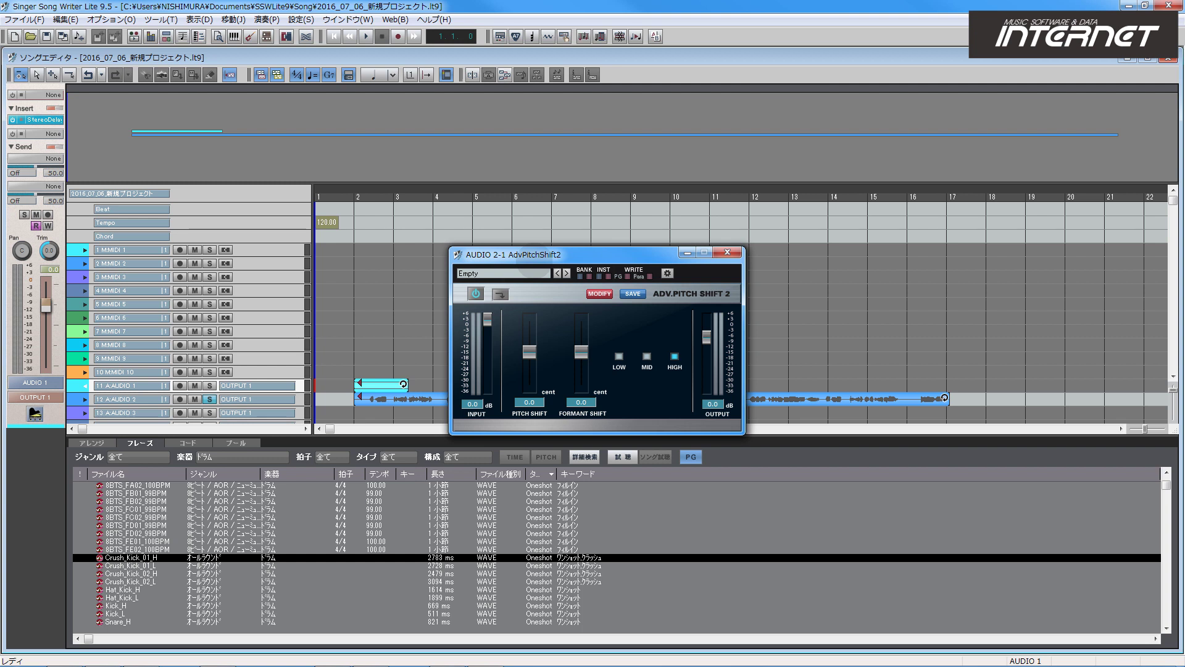
During playback, raise AdvPitchShift2's pitch shift to about 121 cent and formant shift to about 99 cent, and lower the pitch shift again
key("space")
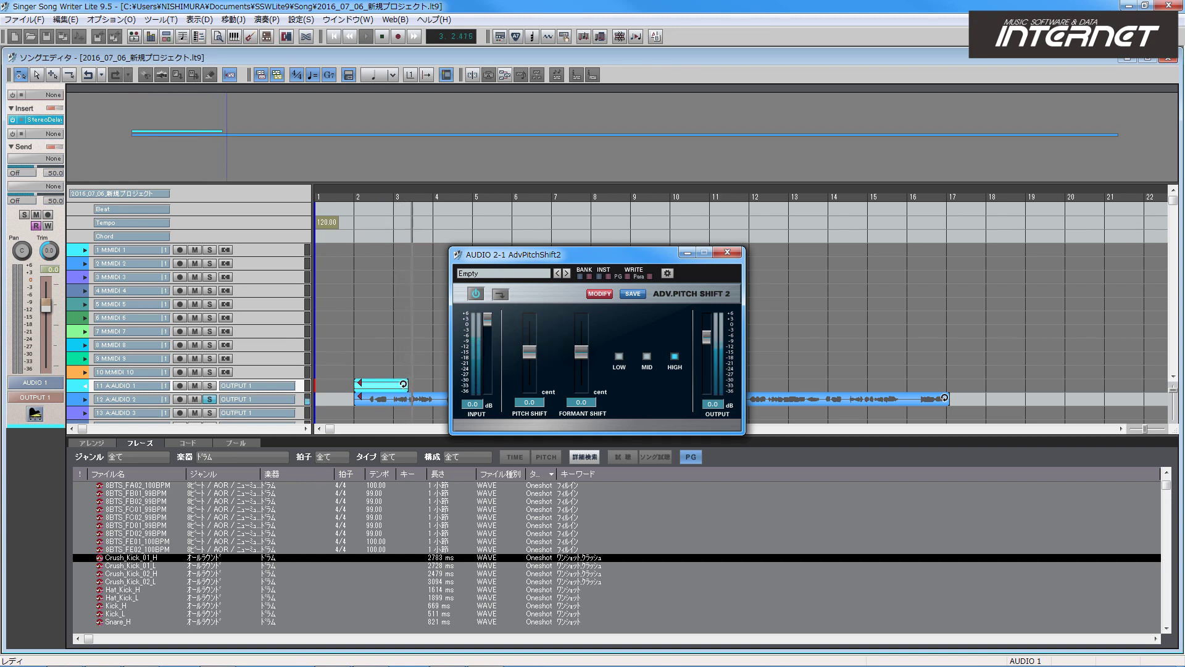
mouse_move(582, 352)
left_mouse_down()
mouse_move(581, 368)
mouse_move(582, 350)
left_mouse_up()
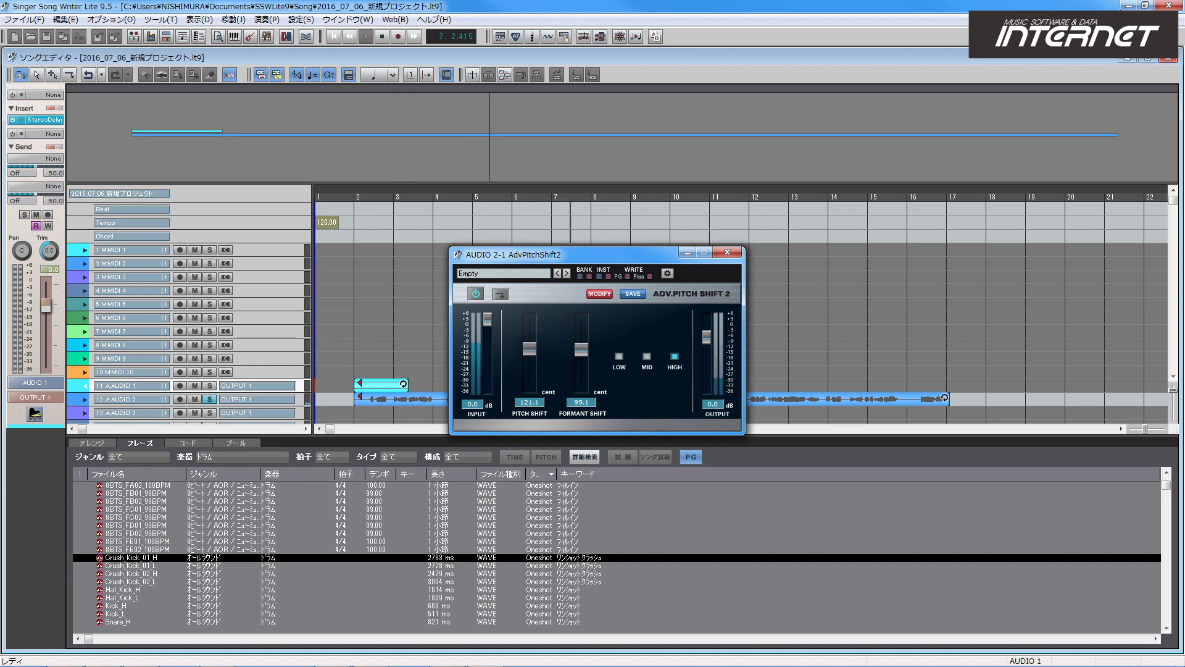
left_click_drag(530, 351, 529, 355)
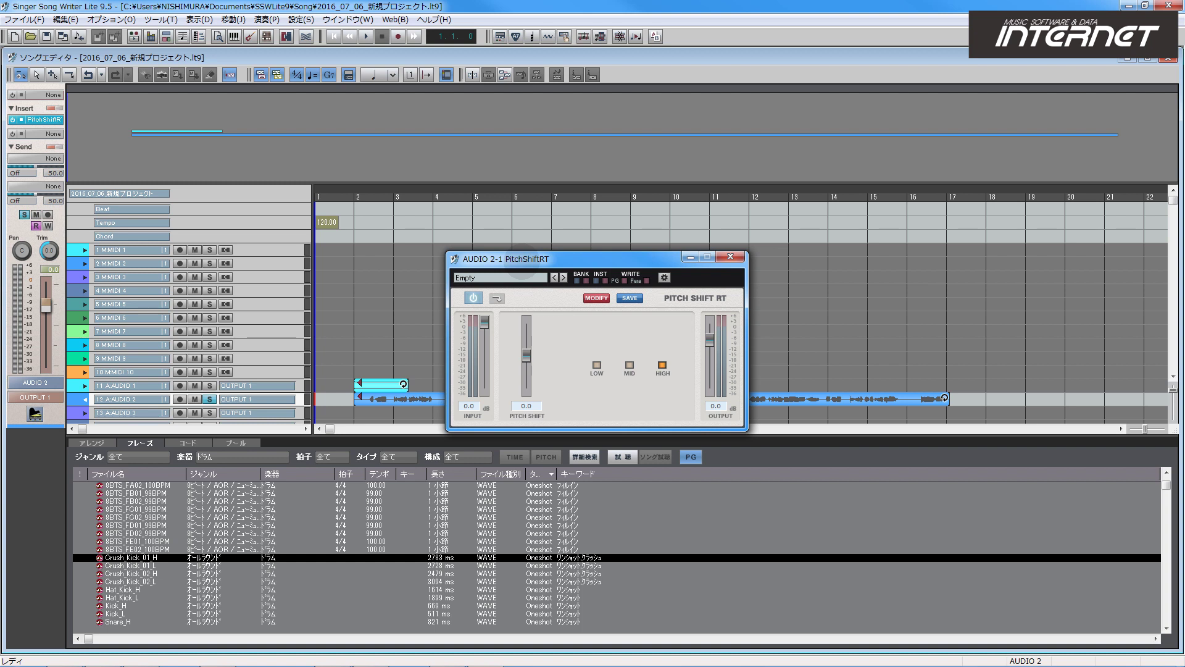
During playback of AUDIO 2, raise PitchShiftRT's pitch shift to about 119 and lower it again
key("space")
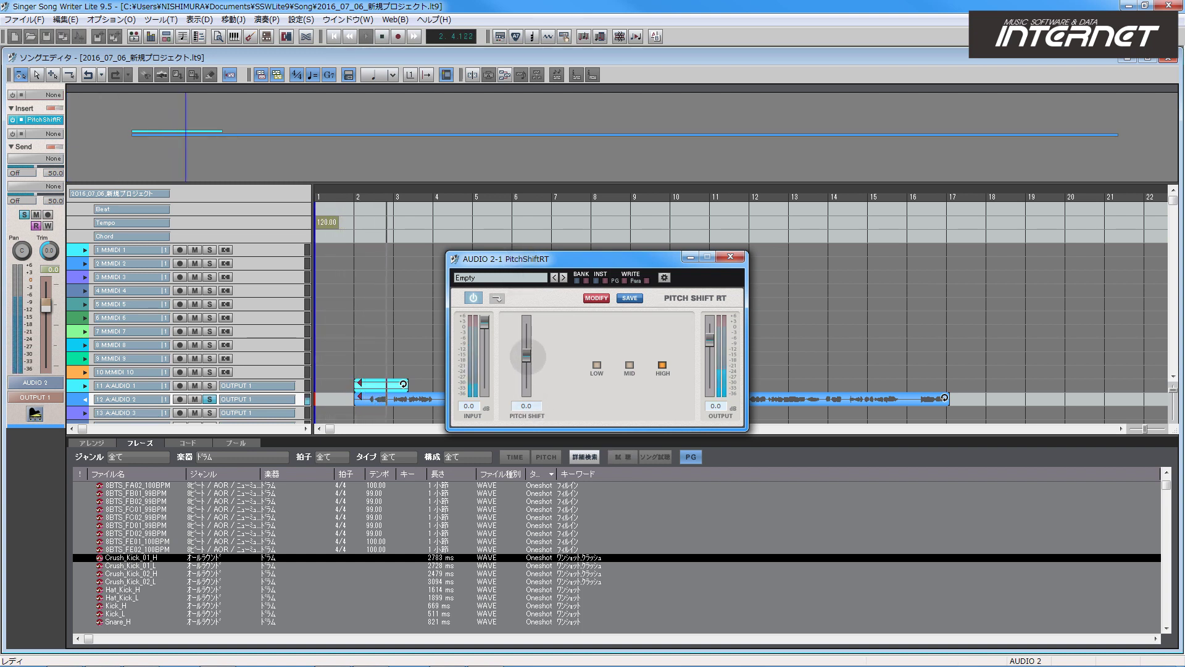
left_click_drag(528, 356, 526, 351)
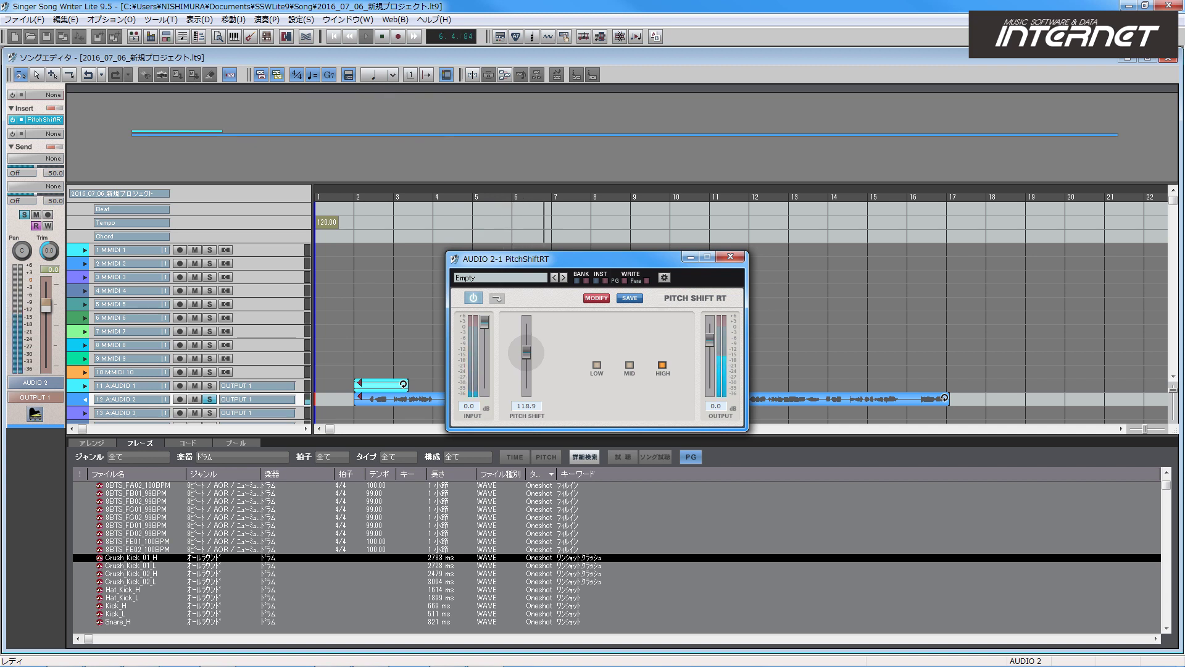
left_click_drag(526, 357, 526, 359)
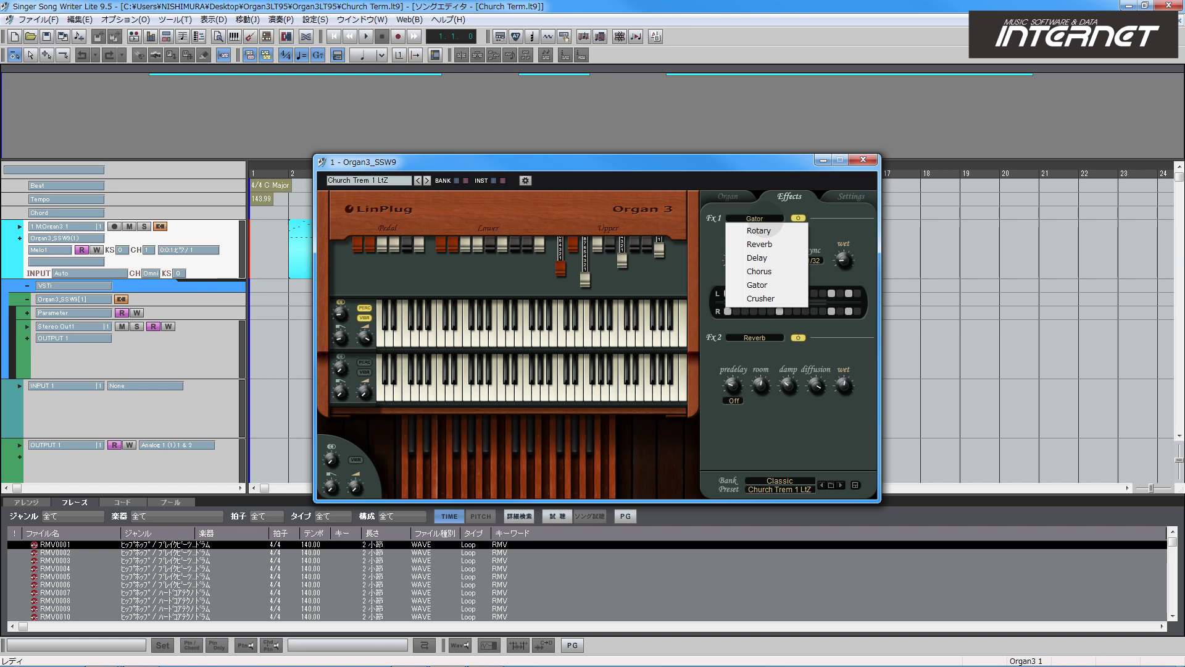
Display the Organ parameters of Organ3 instead of its effects and play the Church Term song
left_click(728, 196)
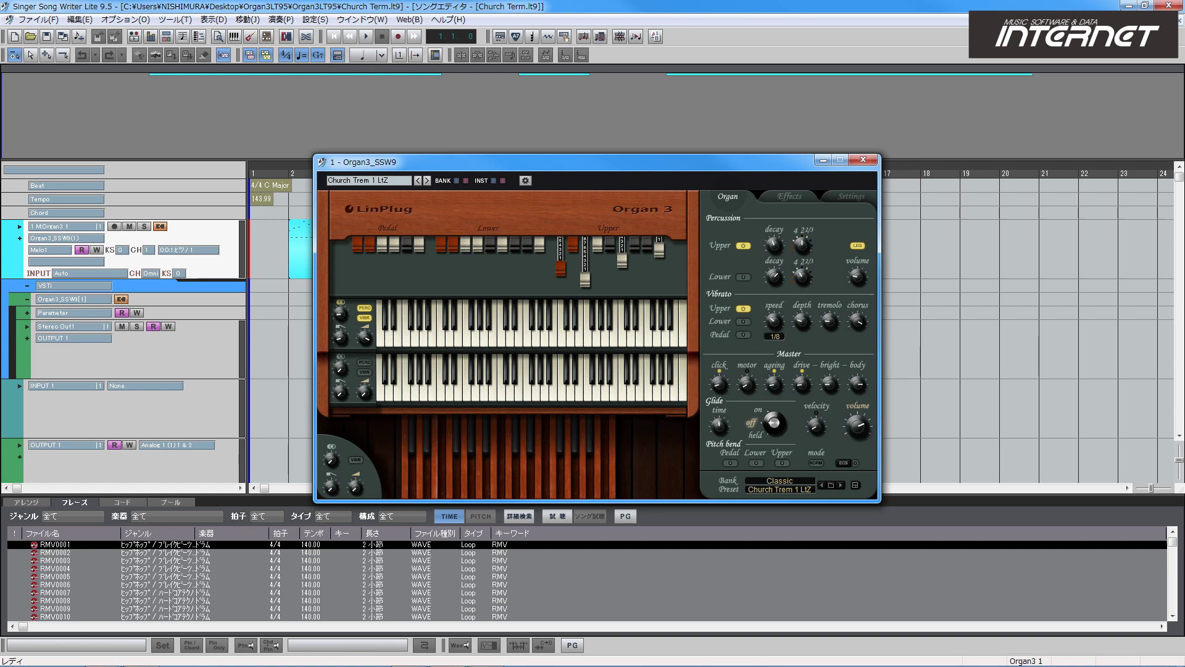
left_click(366, 36)
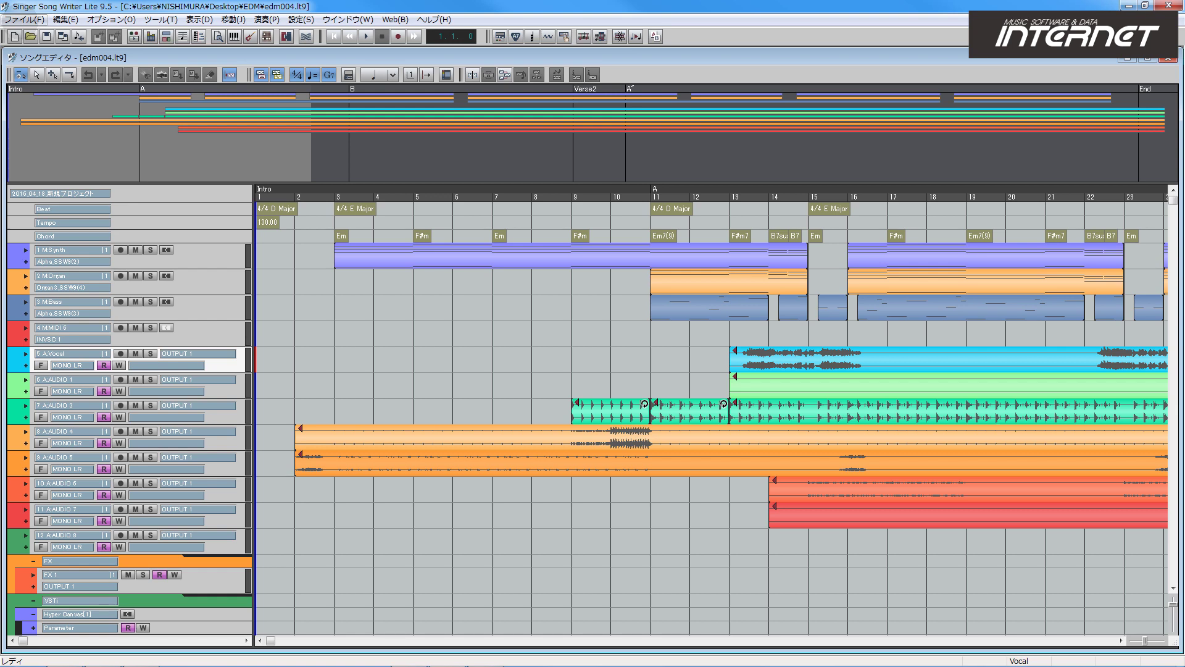
Open TapDelay's plug-in information from the VST plug-in settings and list the categories available for its メニュー位置
left_click(23, 20)
left_click(46, 200)
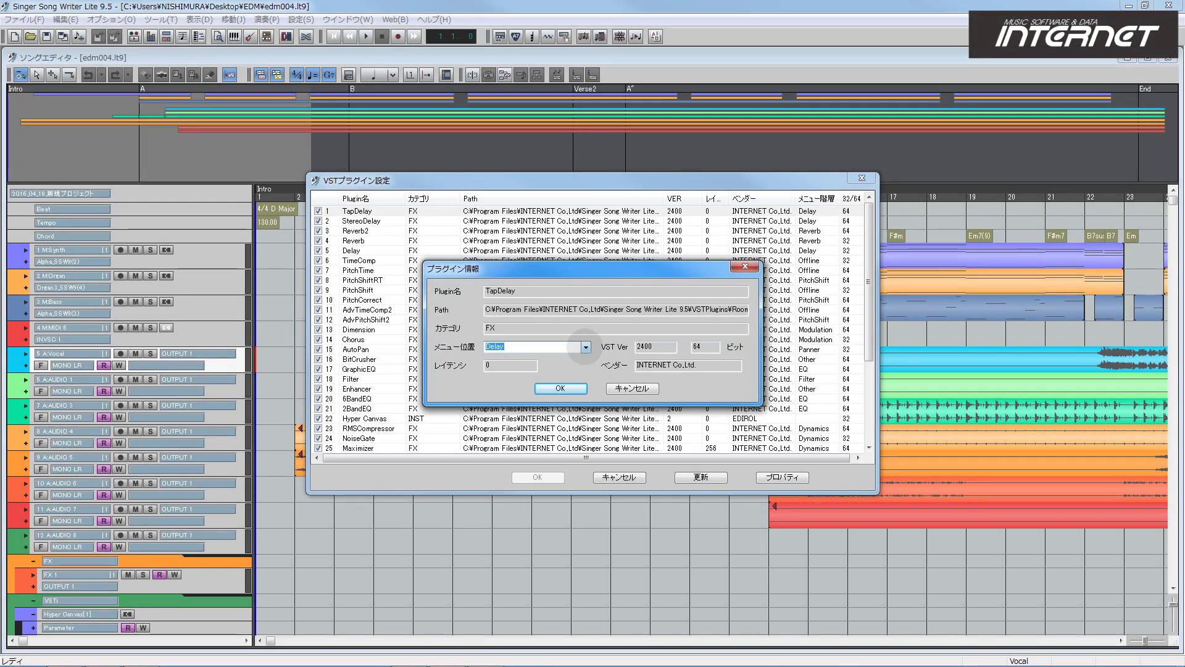
left_click(585, 347)
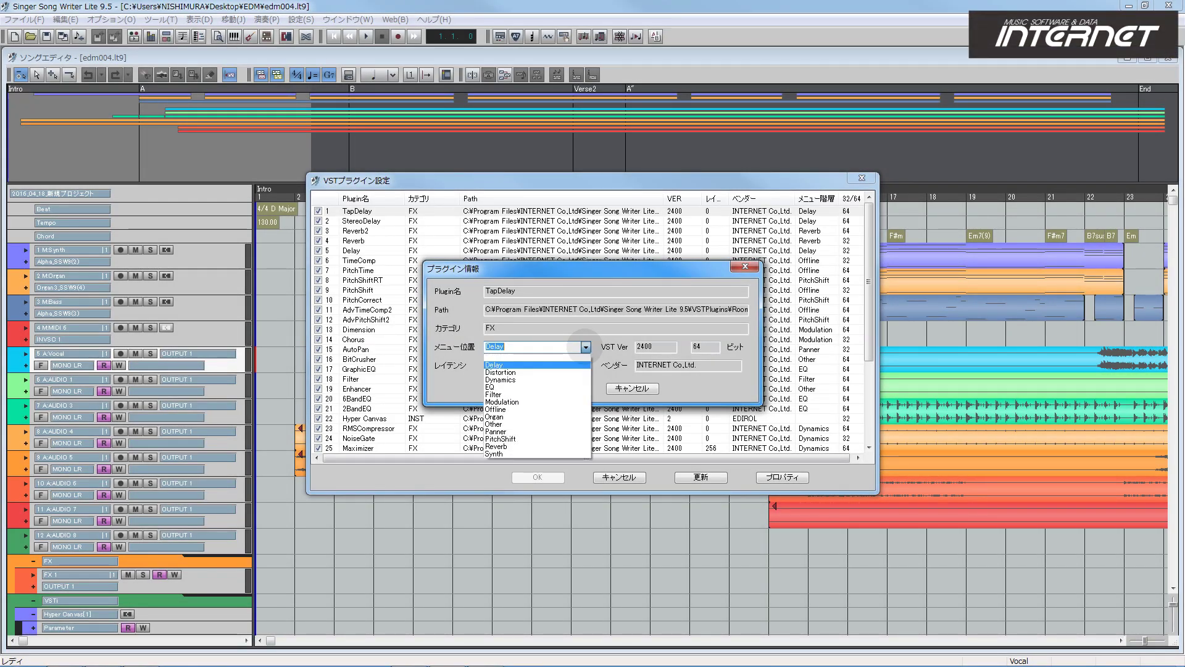